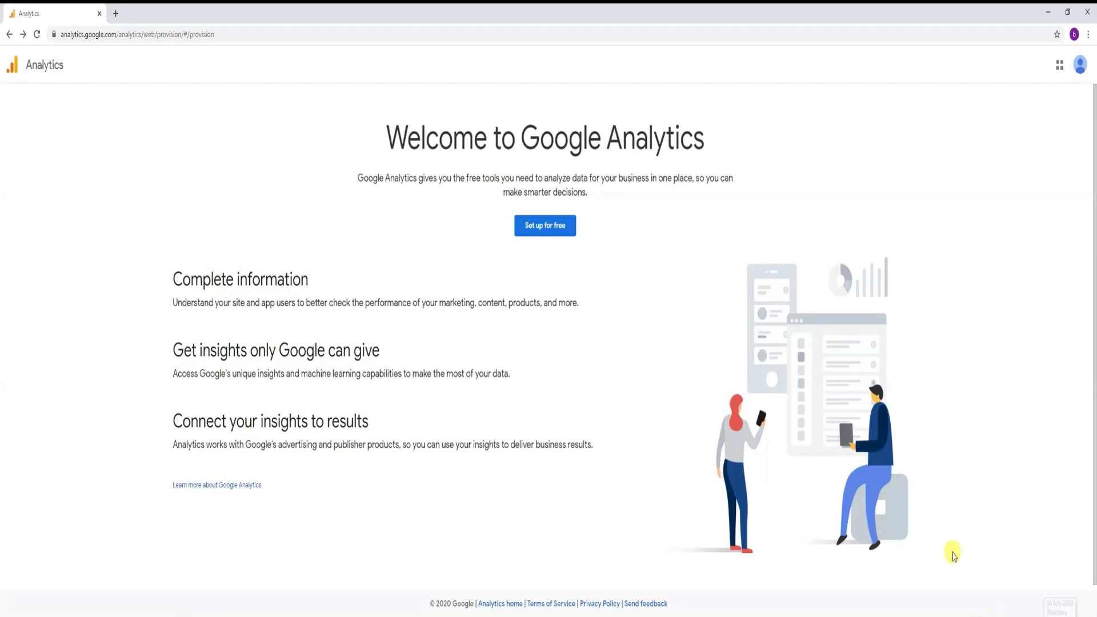
Begin the free Analytics setup with the account name "all in one positive" and Web as what to measure.
click(551, 231)
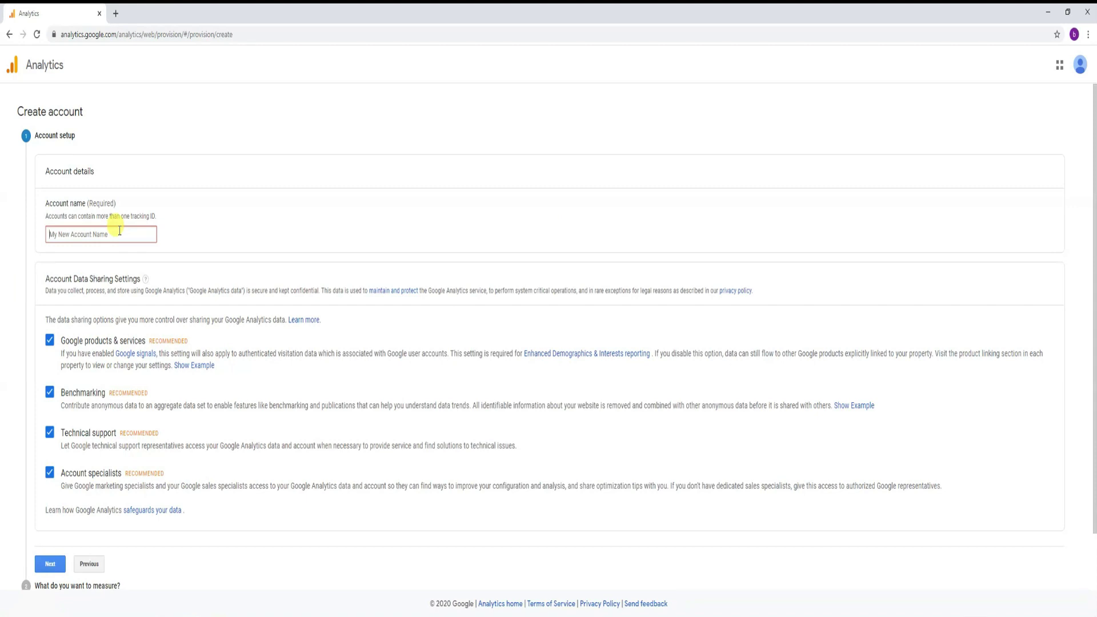
click(119, 230)
text(all in one positive)
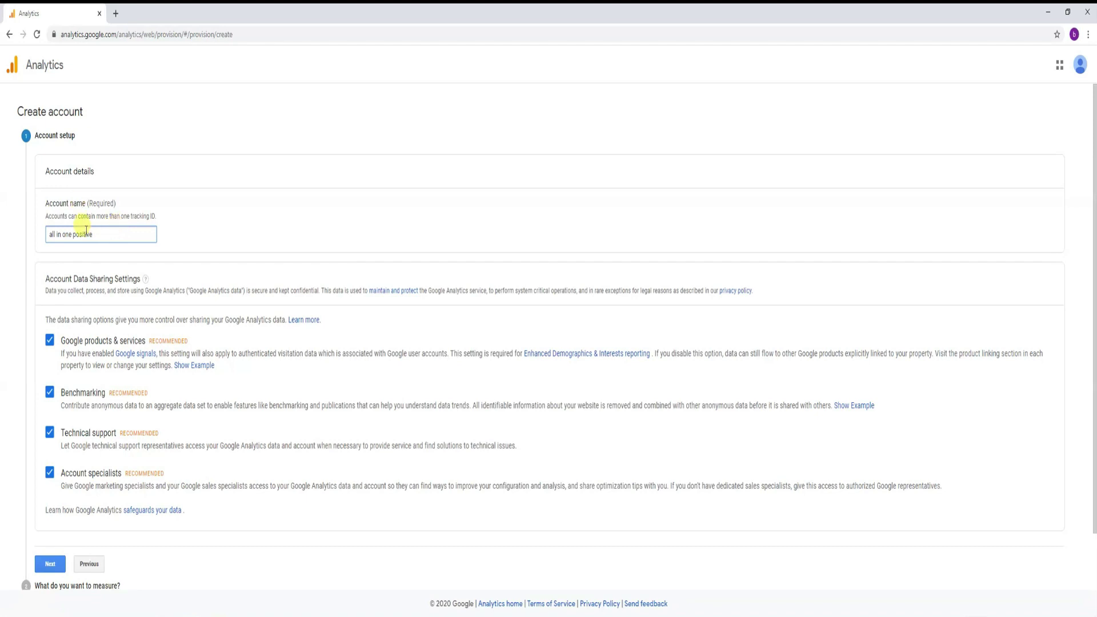
click(51, 565)
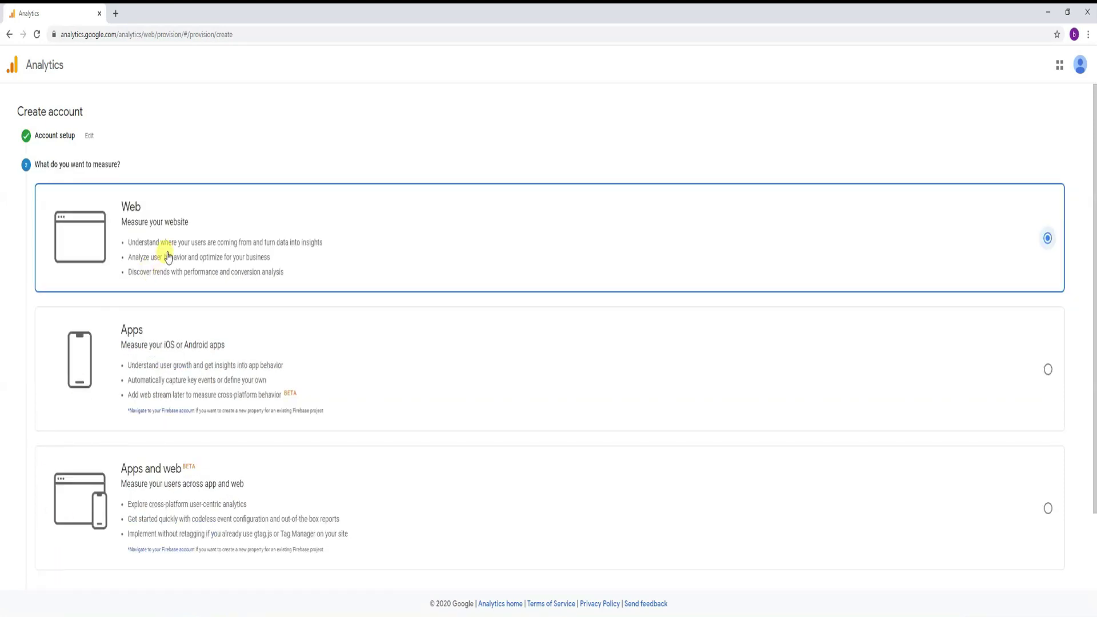
scroll(489, 284, down, 2)
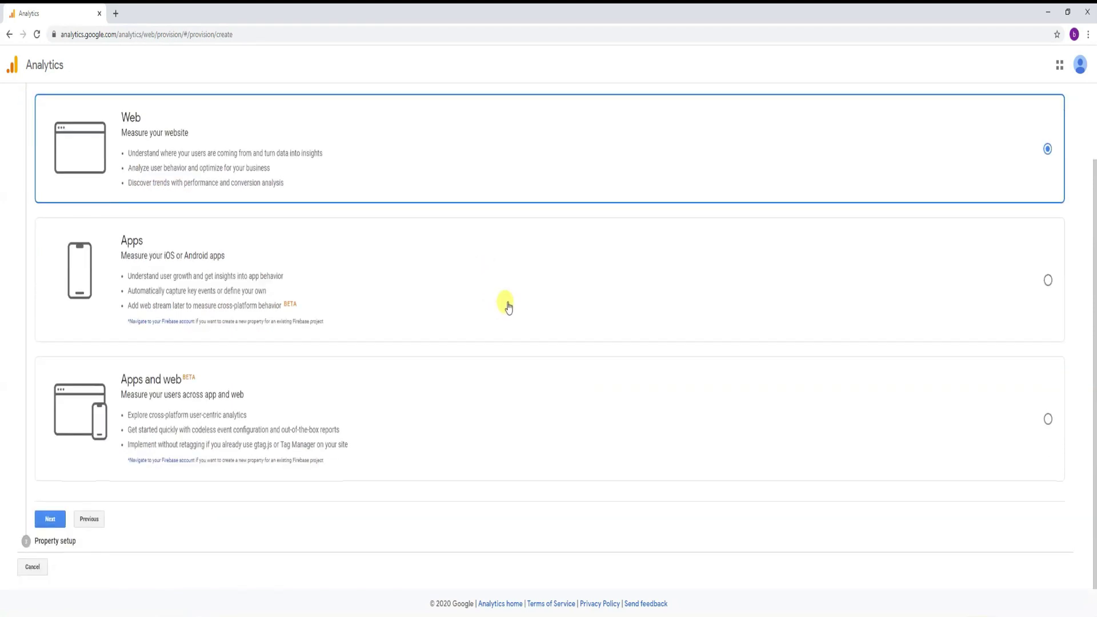
click(50, 518)
Enter "techno bnuddy" as the website name in the property details.
click(92, 258)
text(tu)
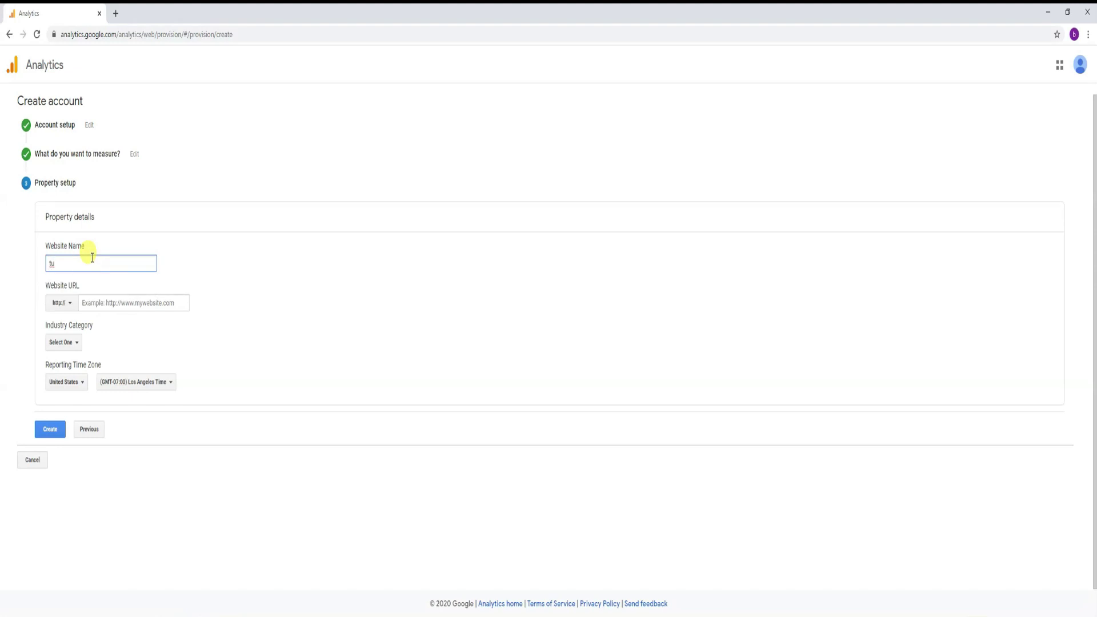
key(BackSpace)
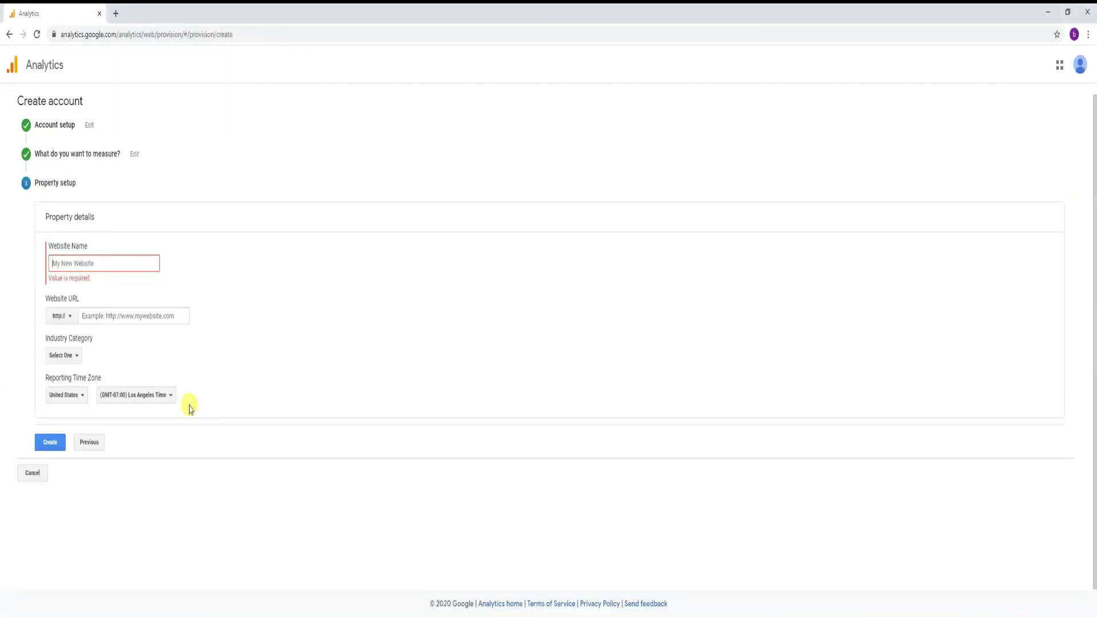
text(techno bnuddy)
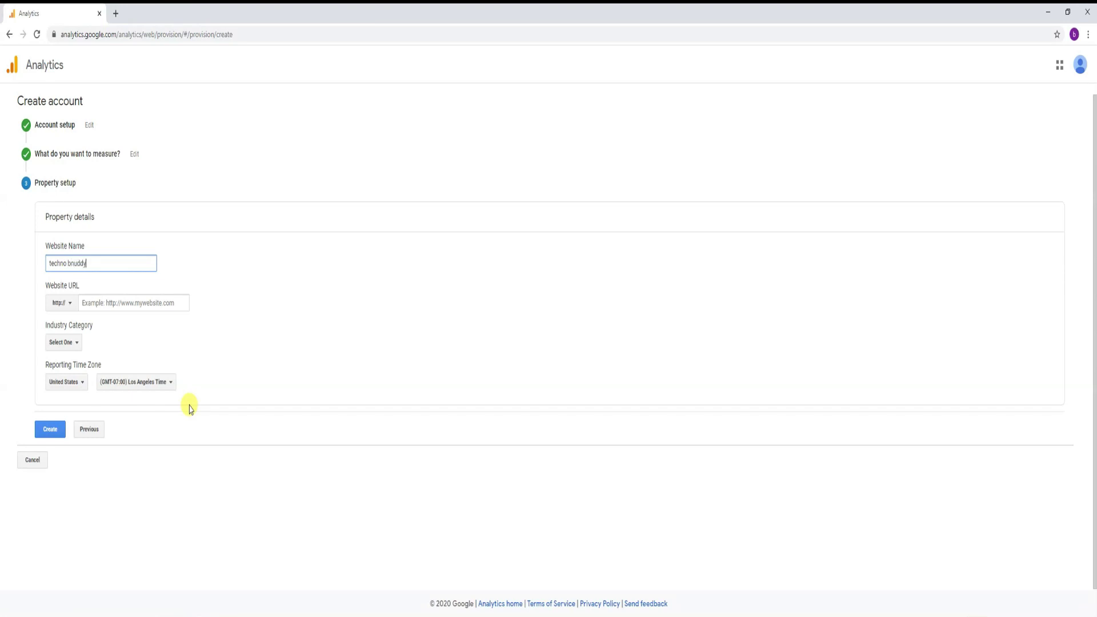
Switch to Blogger, open the techno buddy blog and copy its web address.
click(143, 302)
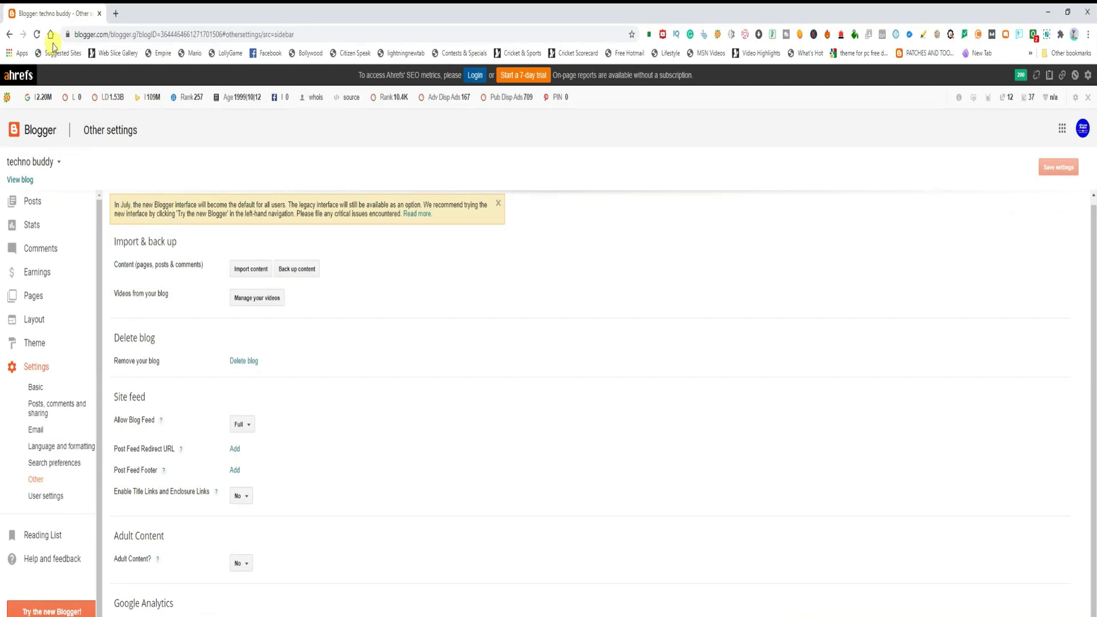
click(20, 180)
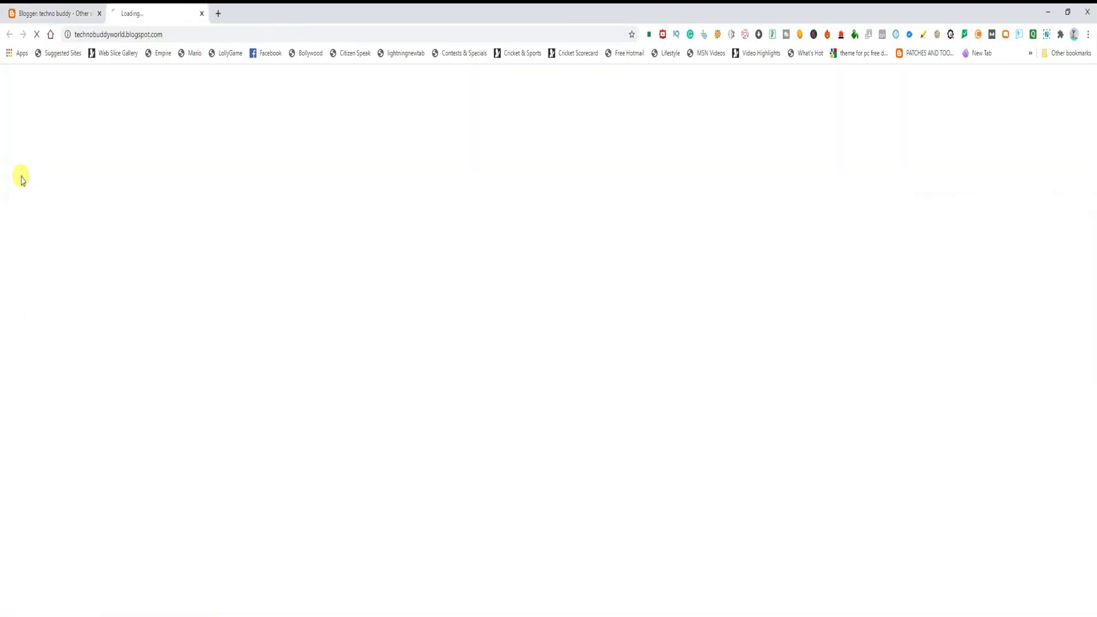
click(153, 34)
right_click(153, 35)
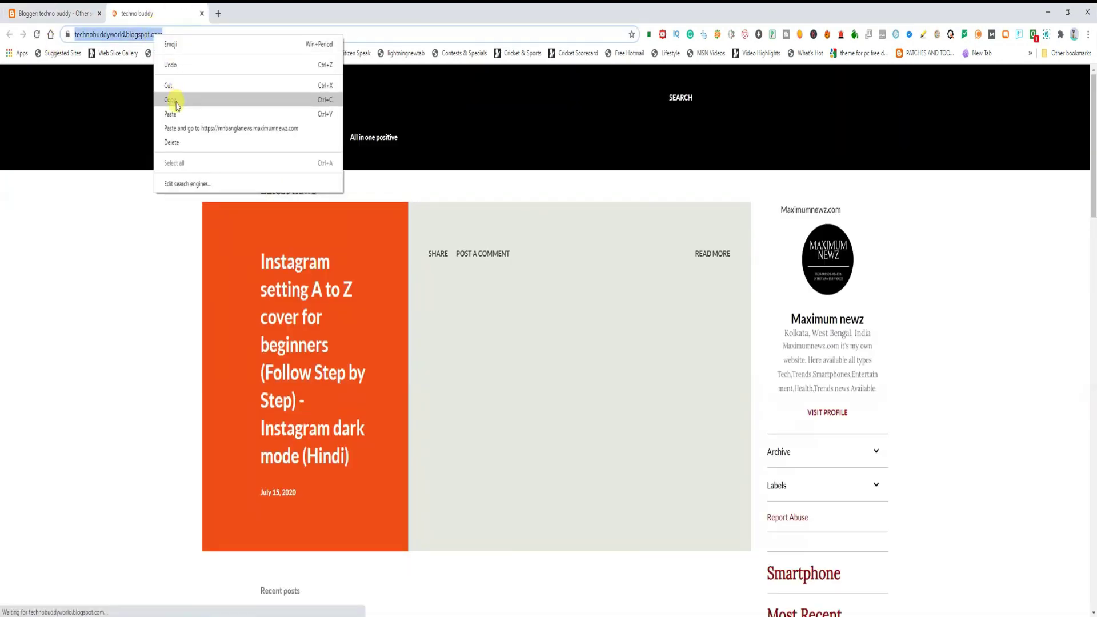
click(170, 100)
click(46, 13)
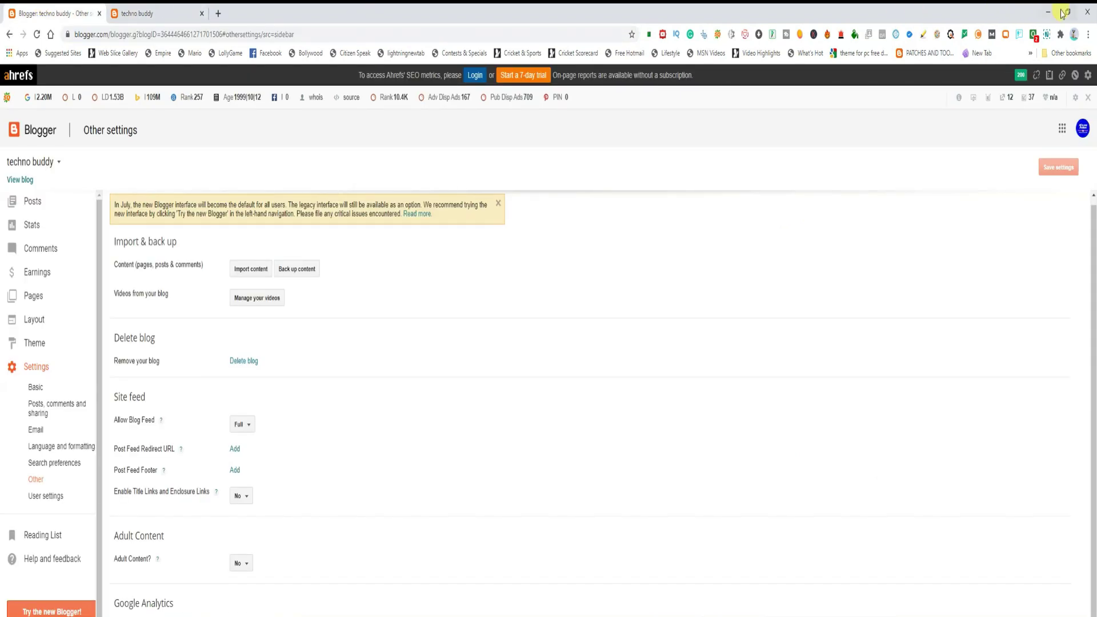
Return to Analytics and fill in the website URL as technobuddyworld.blogspot.com/, without the duplicated protocol prefix.
click(1049, 12)
key(ctrl+v)
drag(103, 303, 2, 280)
key(BackSpace)
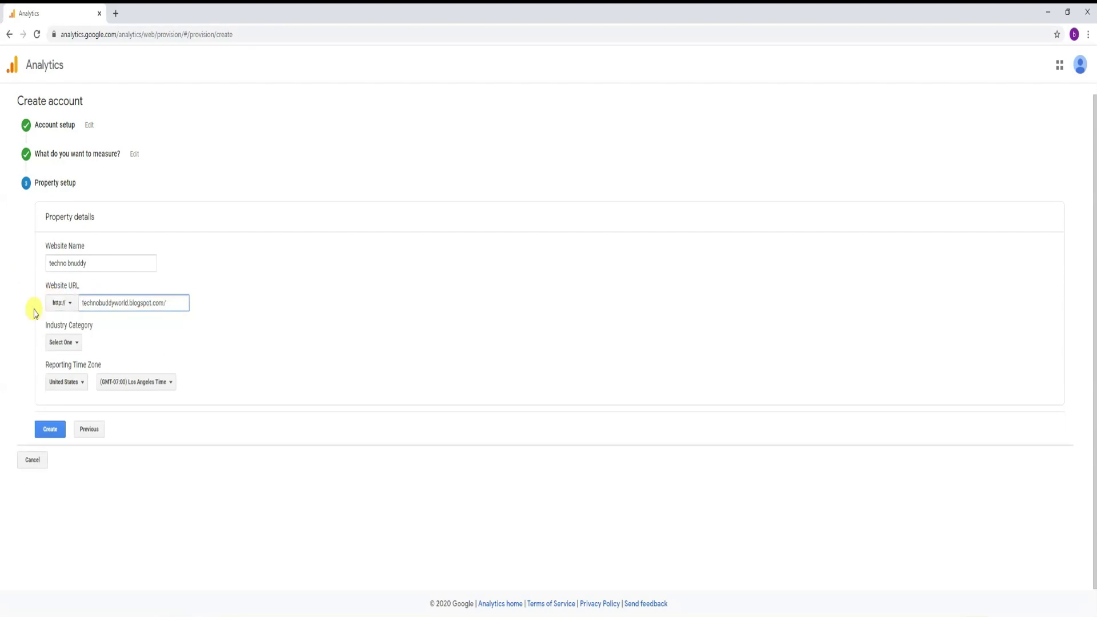
Set the industry category to Computers and Electronics and the reporting time zone country to India, and submit the property for creation.
click(73, 345)
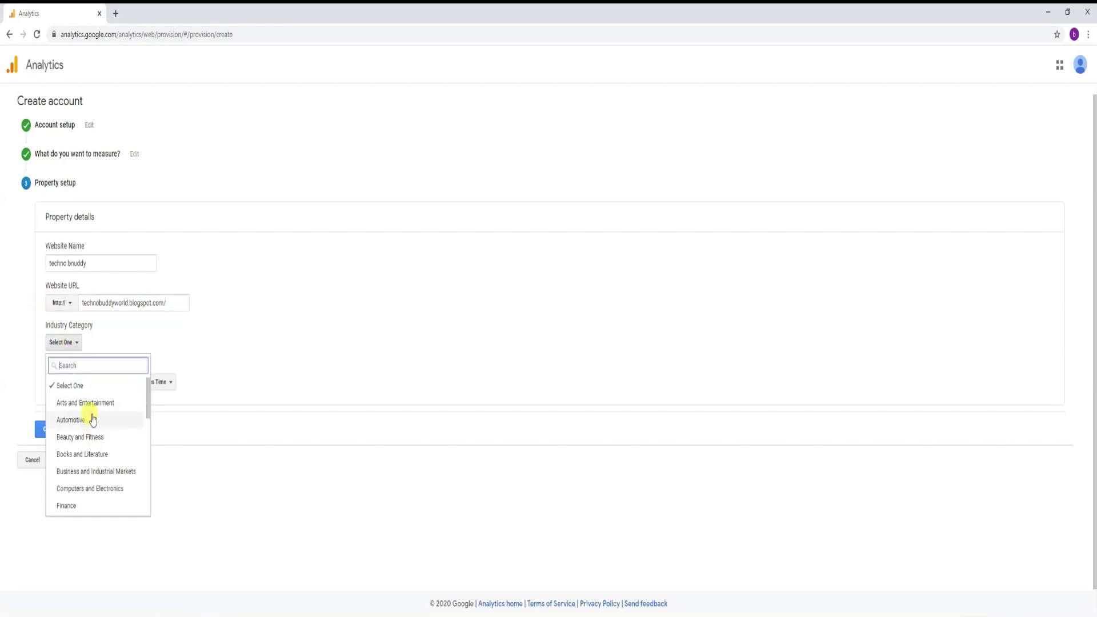
click(109, 489)
click(76, 383)
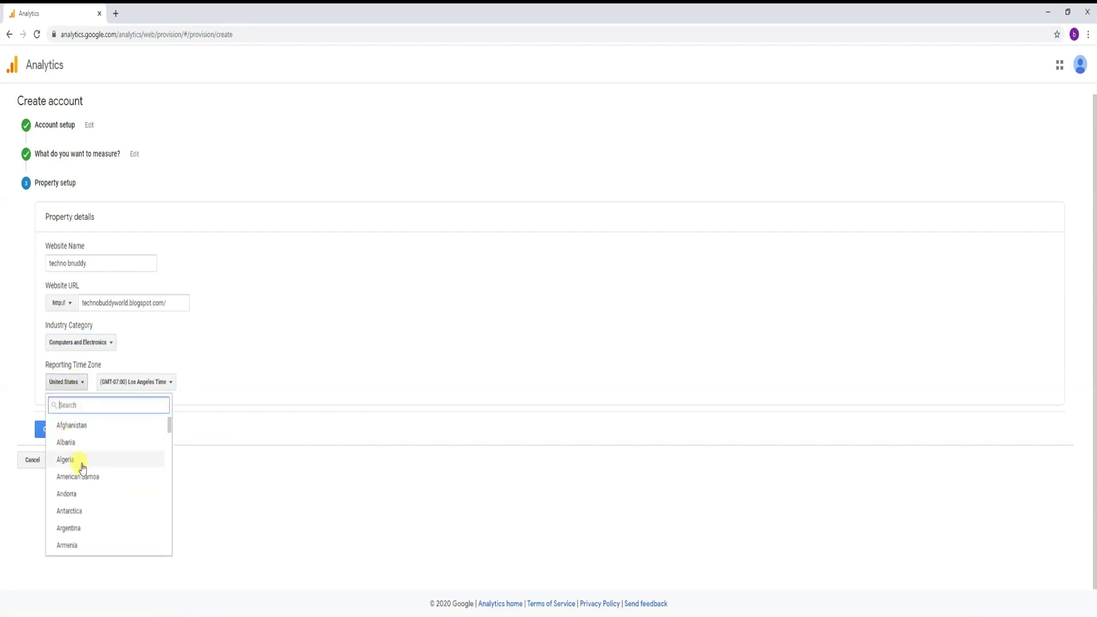
text(india)
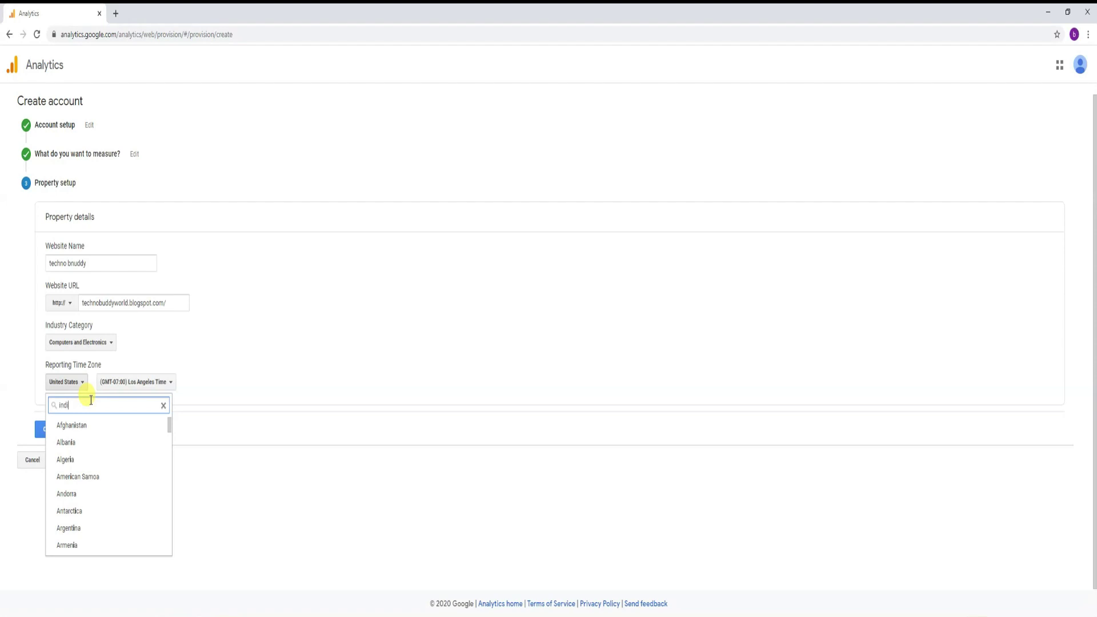
click(65, 442)
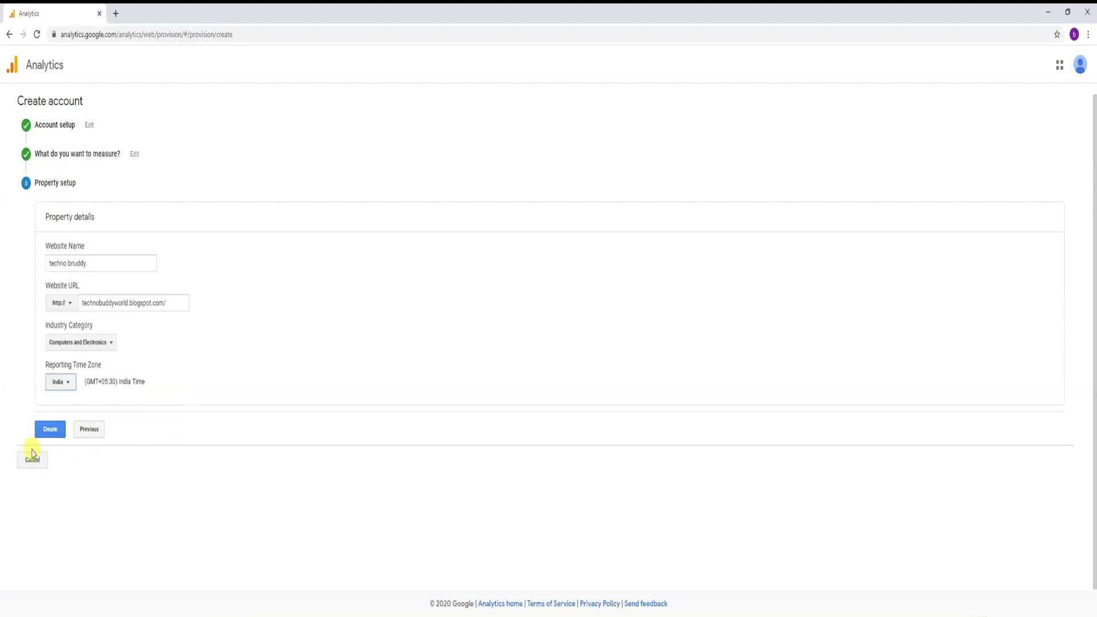
click(50, 430)
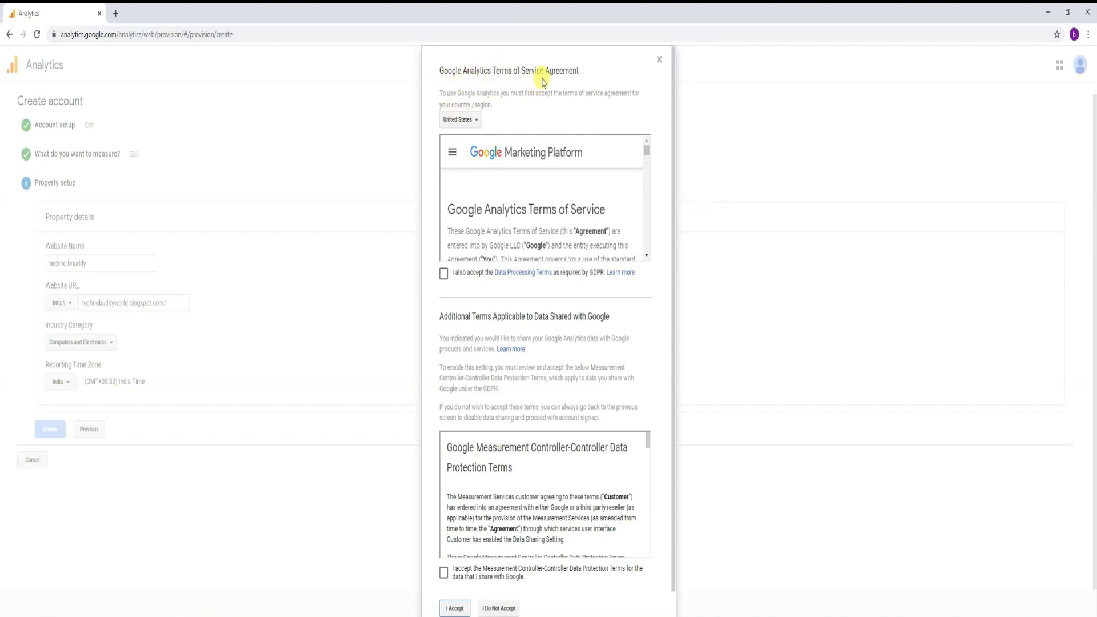
Agree to the Data Processing Terms and the Measurement Controller-Controller Data Protection Terms, and accept the service agreement.
click(444, 273)
click(444, 572)
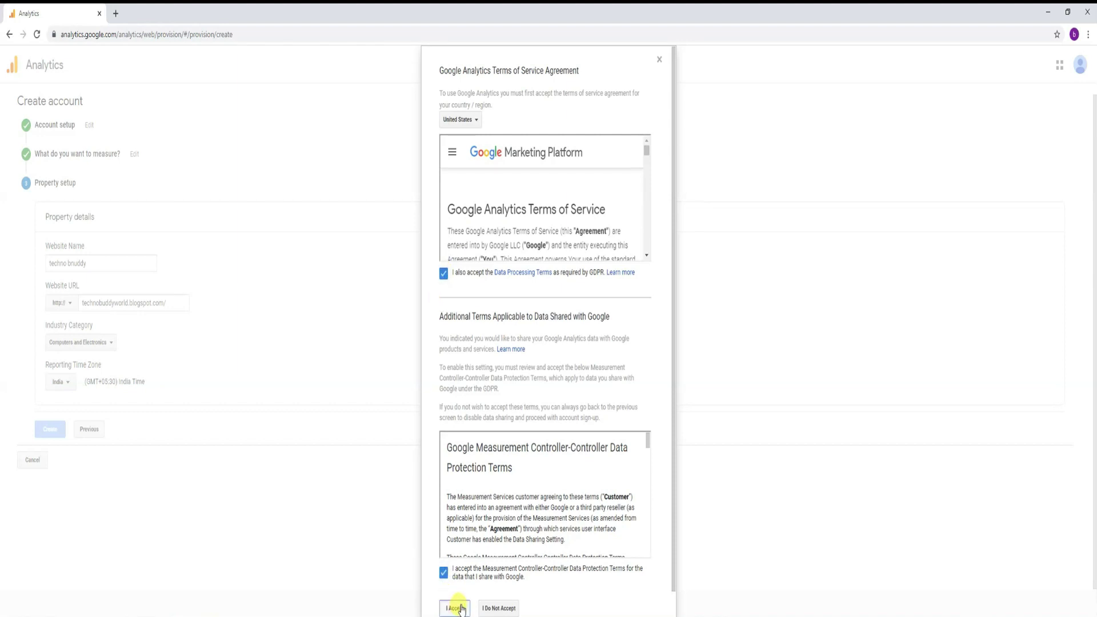
click(454, 608)
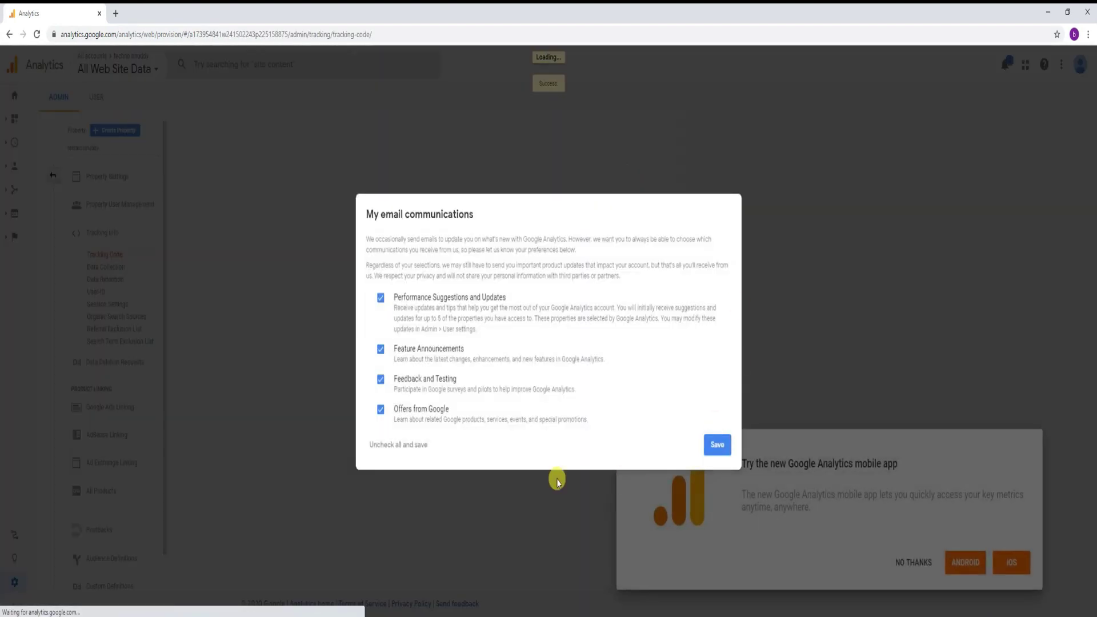
Save the email communication preferences with all options enabled and decline the Analytics mobile app offer.
click(718, 446)
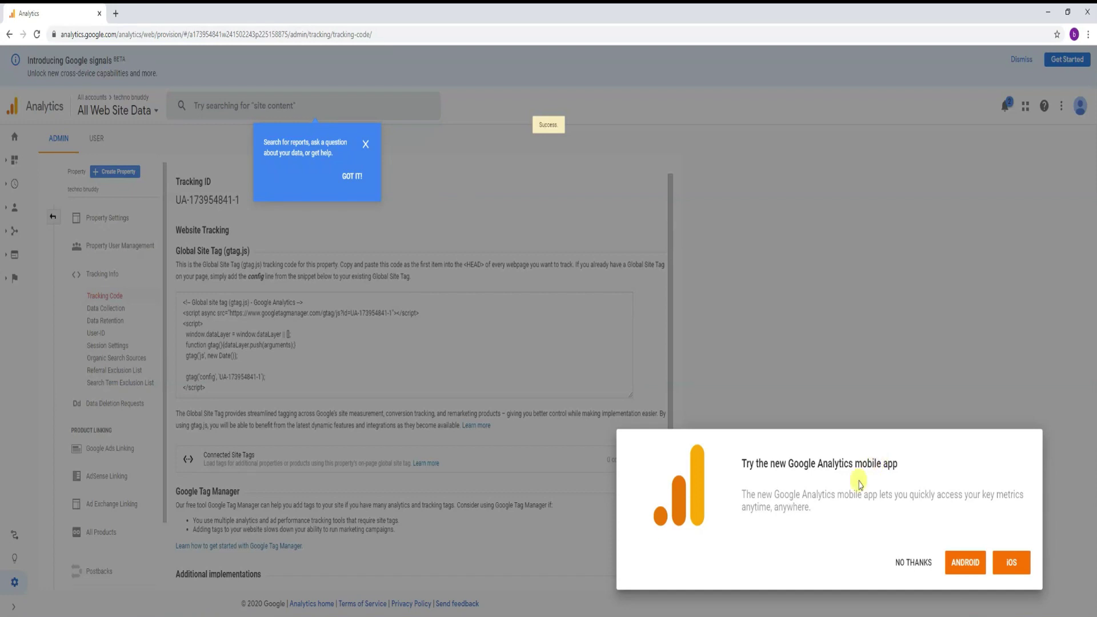
click(916, 565)
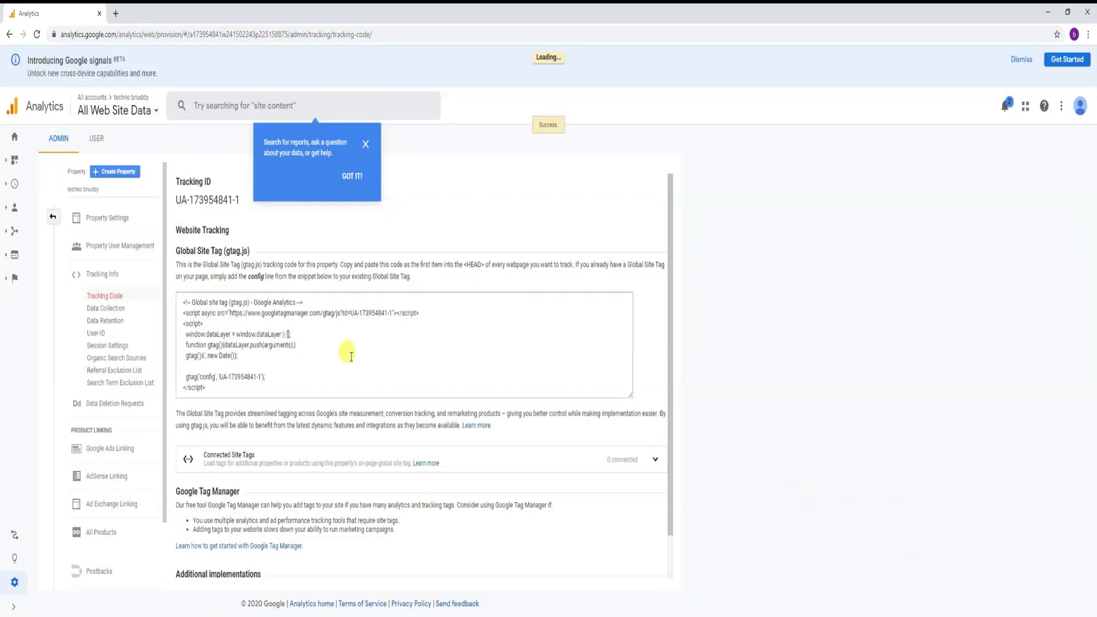
Copy the new property's tracking ID.
drag(241, 203, 178, 197)
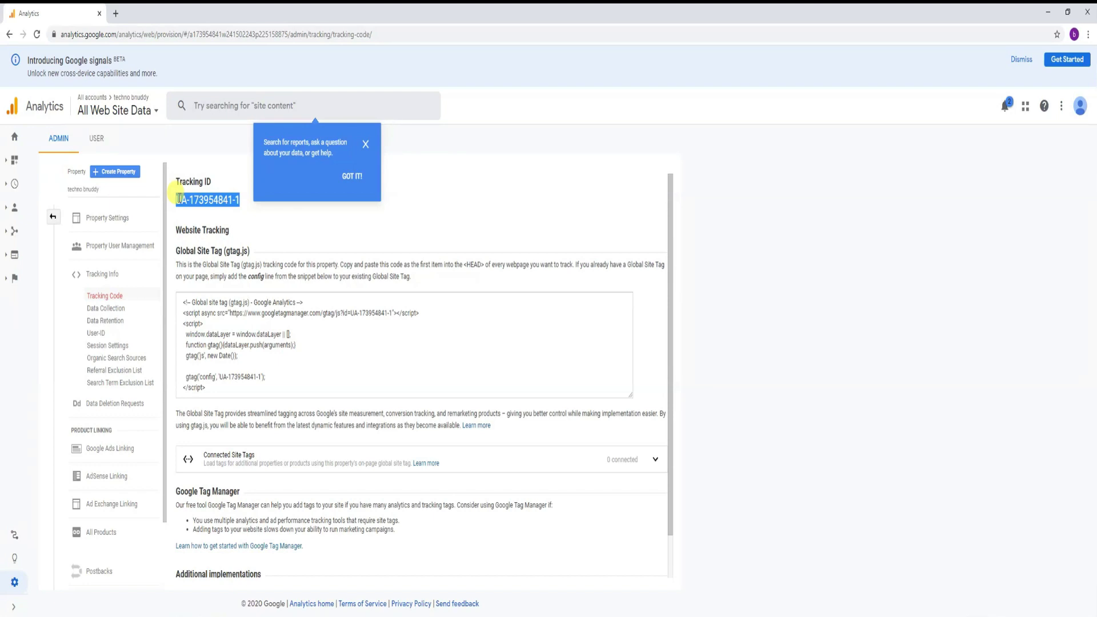
right_click(219, 201)
click(234, 209)
In Blogger's Other settings, enter the copied tracking ID as the Analytics Web Property ID and save the settings.
click(1048, 11)
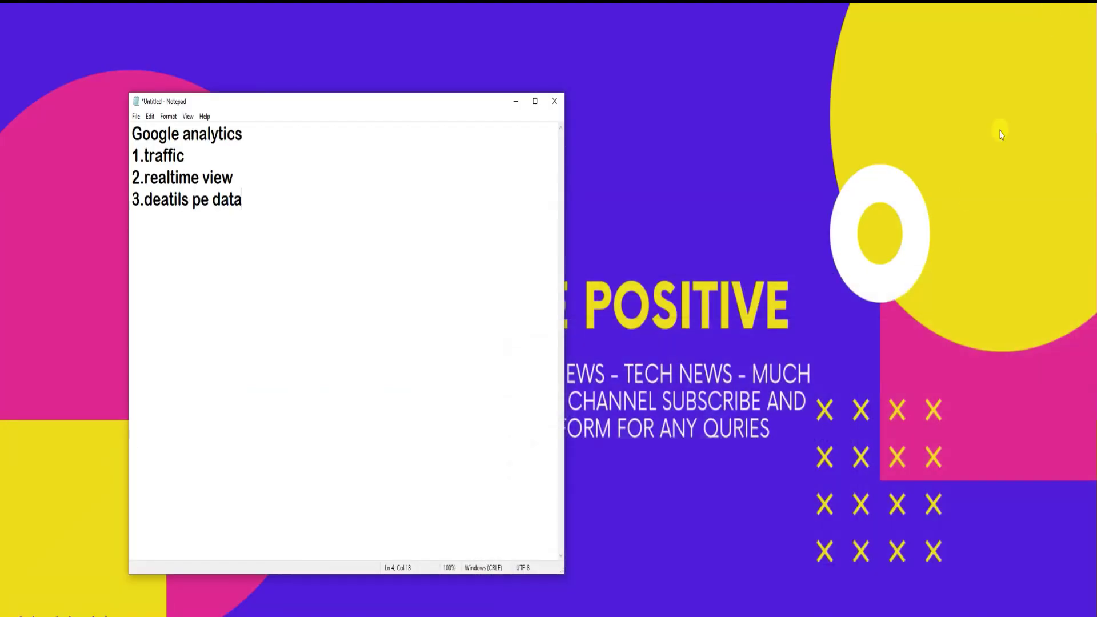
click(787, 613)
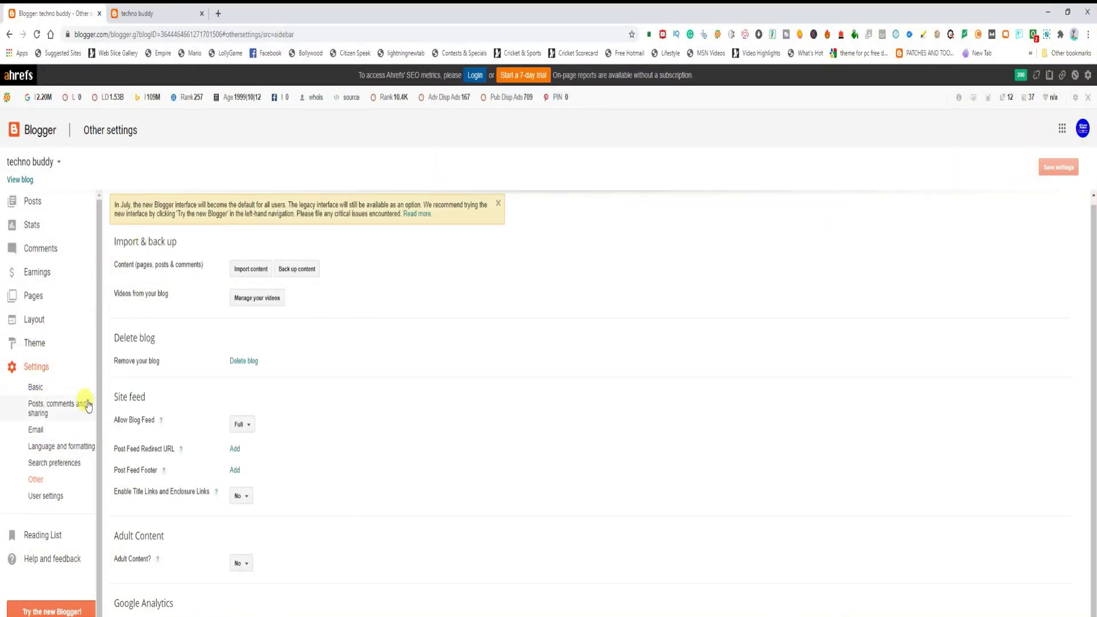
click(36, 480)
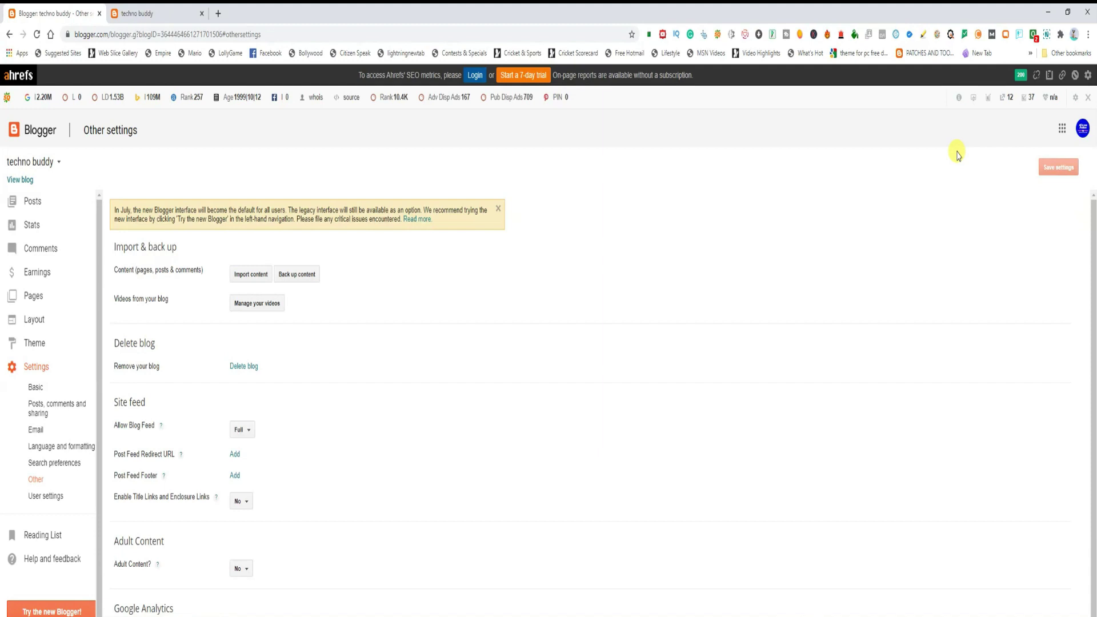
key(F11)
click(247, 577)
key(ctrl+v)
click(1058, 106)
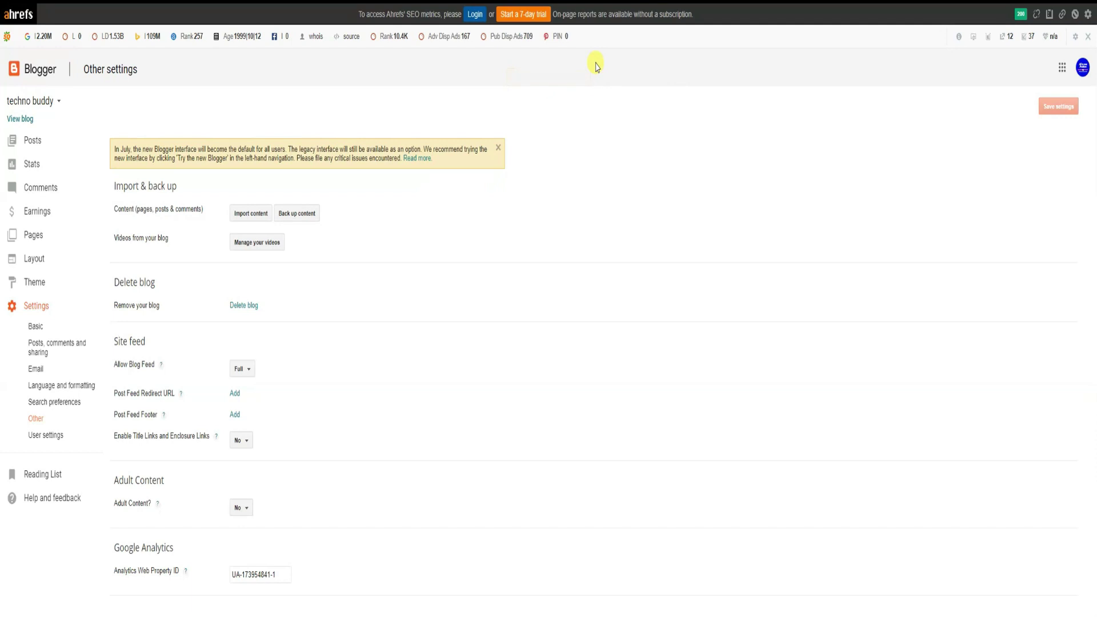
Return to Google Analytics, open its Home page and dismiss the search tip.
key(F11)
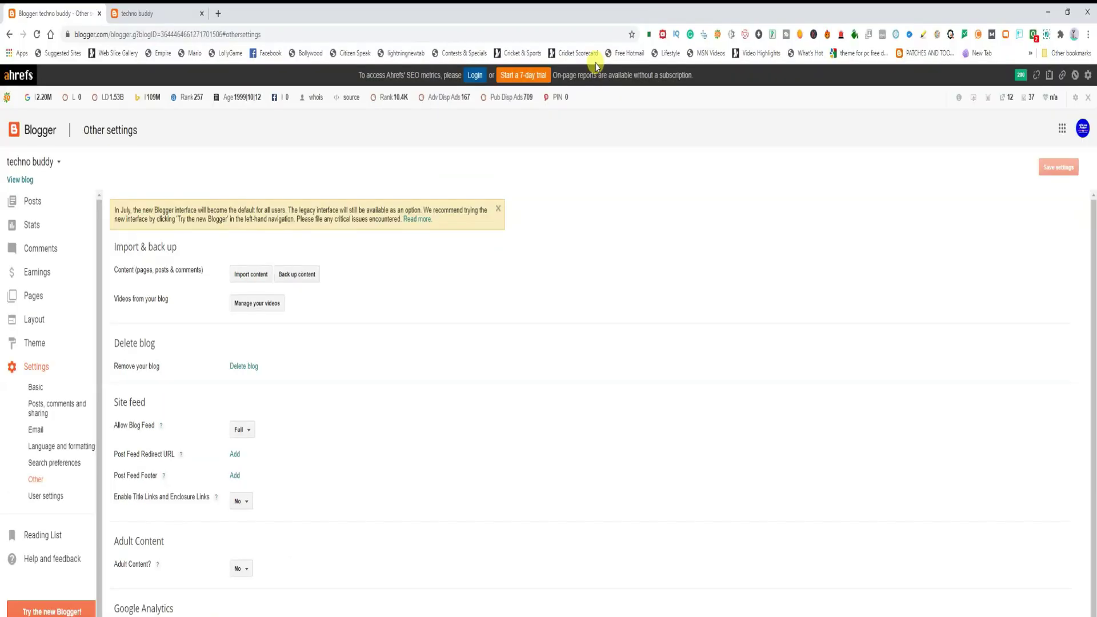
click(1051, 10)
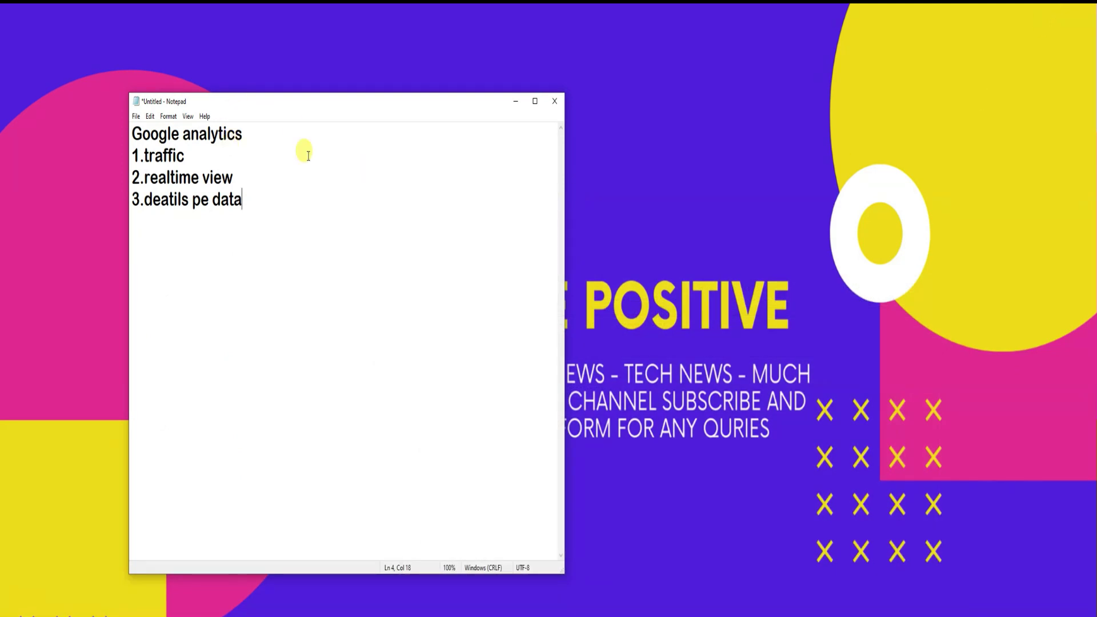
key(alt+Tab)
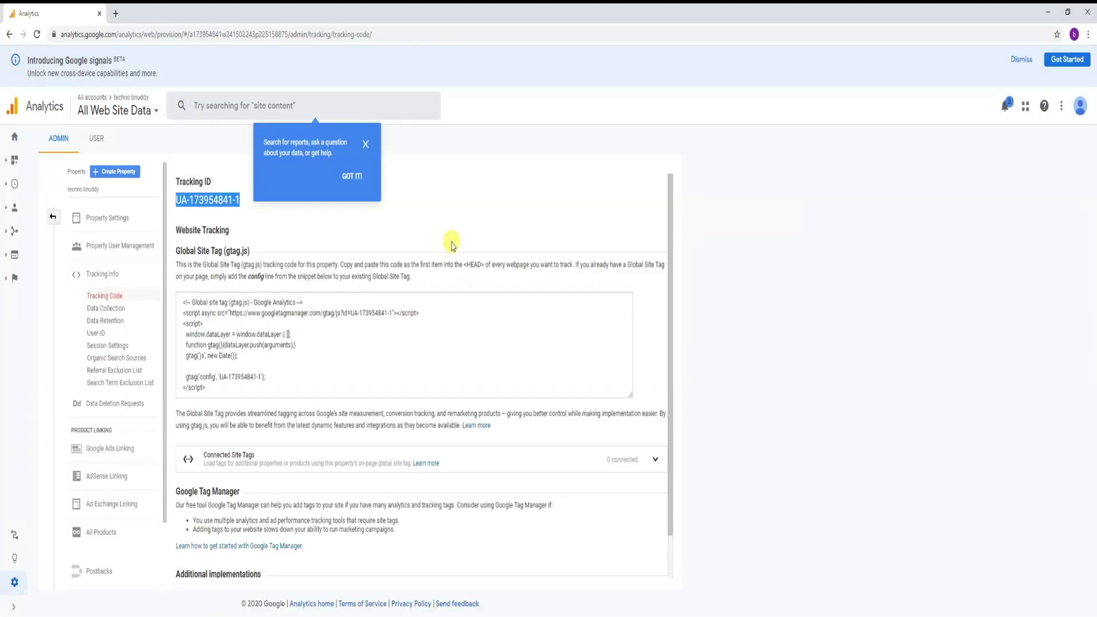
click(16, 140)
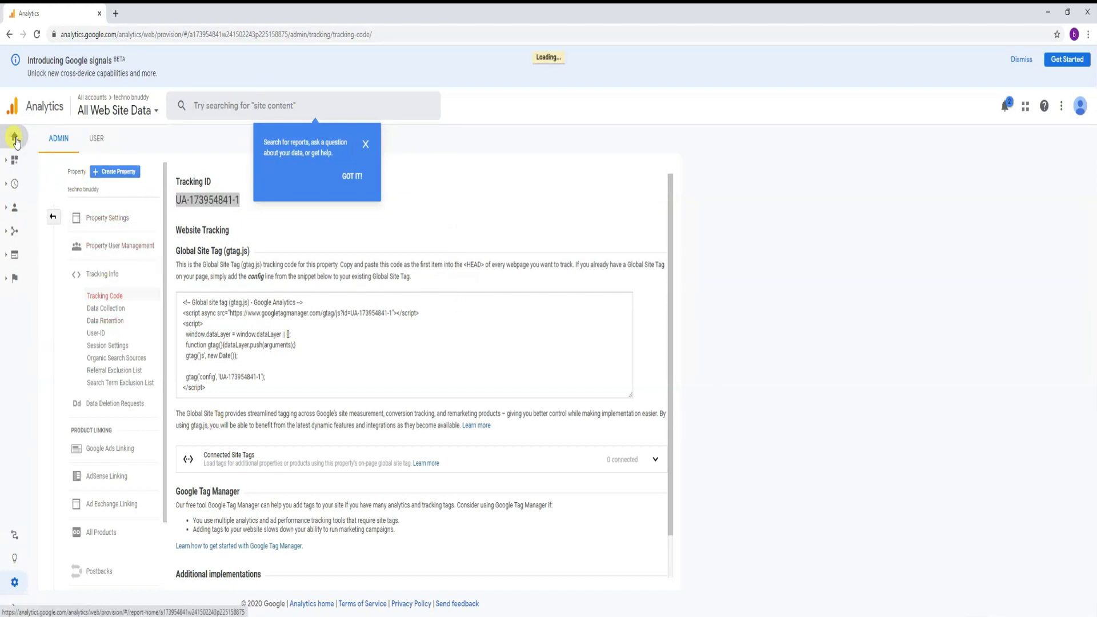
click(352, 181)
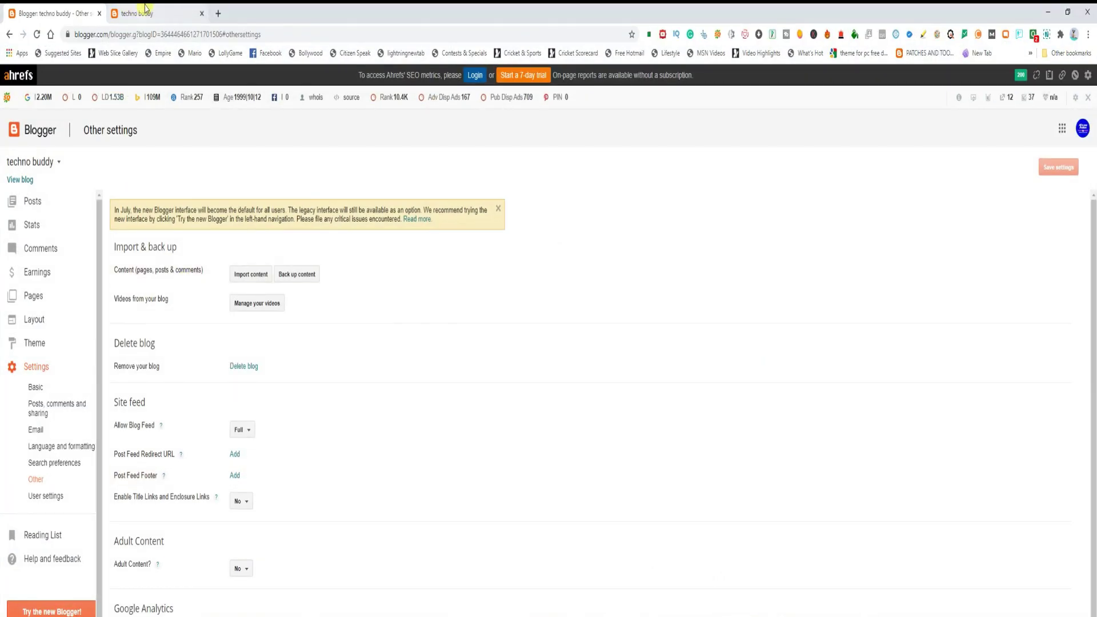
Switch to the open techno buddy blog page, copy its web address and close that page.
click(147, 11)
right_click(135, 40)
click(152, 86)
click(201, 14)
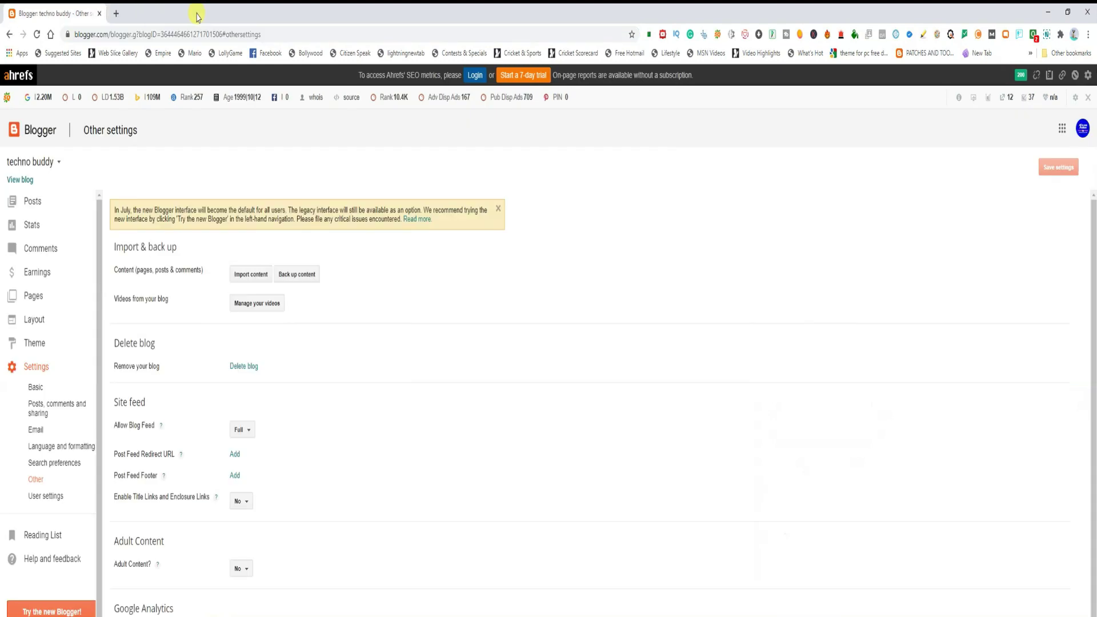
Switch to the Opera browser and close the Facebook and opera.com pages.
click(1051, 10)
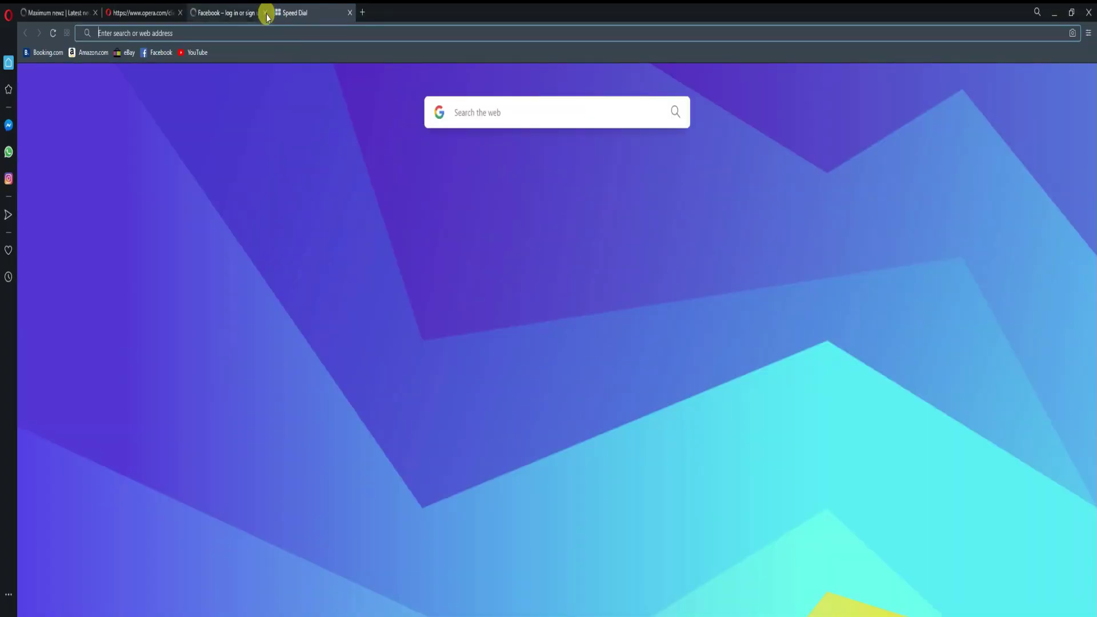
click(266, 13)
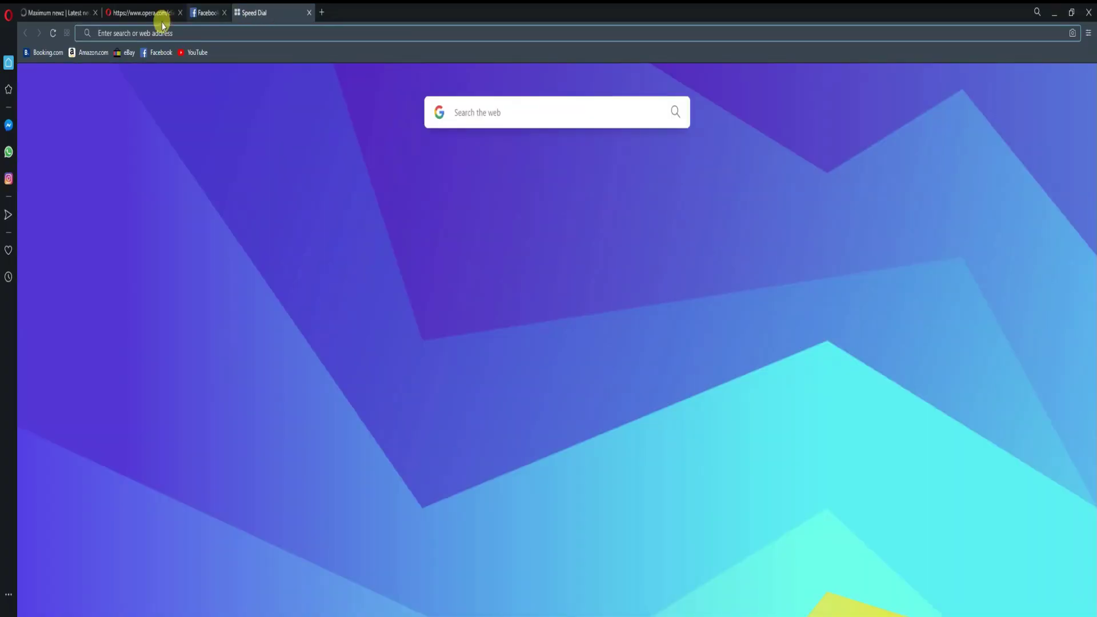
click(180, 13)
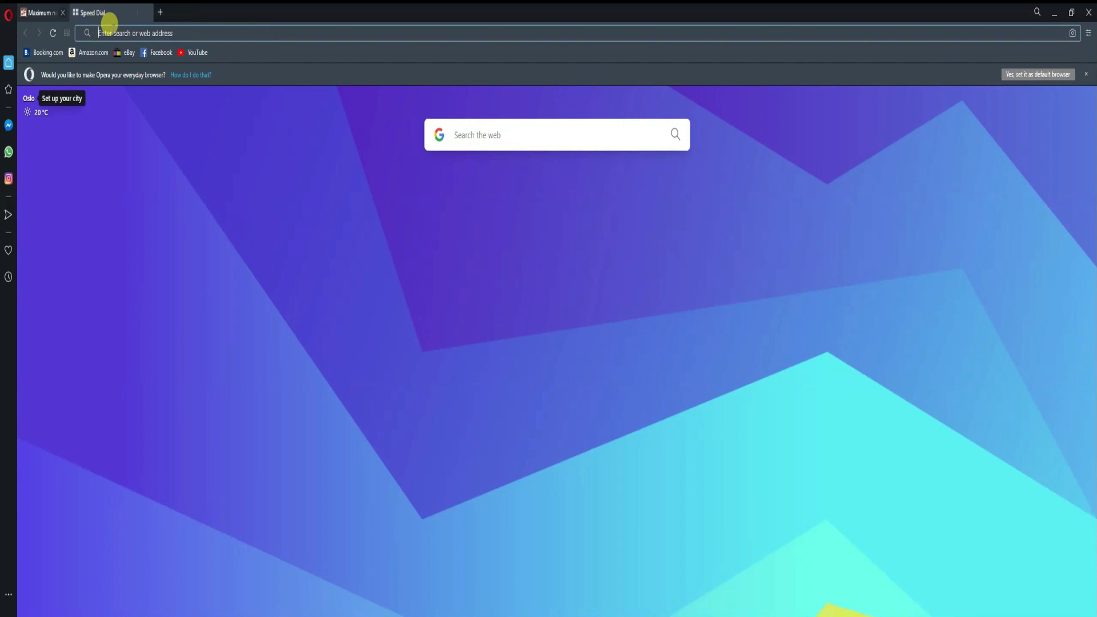
Close the remaining page in Opera and open the copied blog address technobuddyworld.blogspot.com.
click(95, 13)
key(ctrl+v)
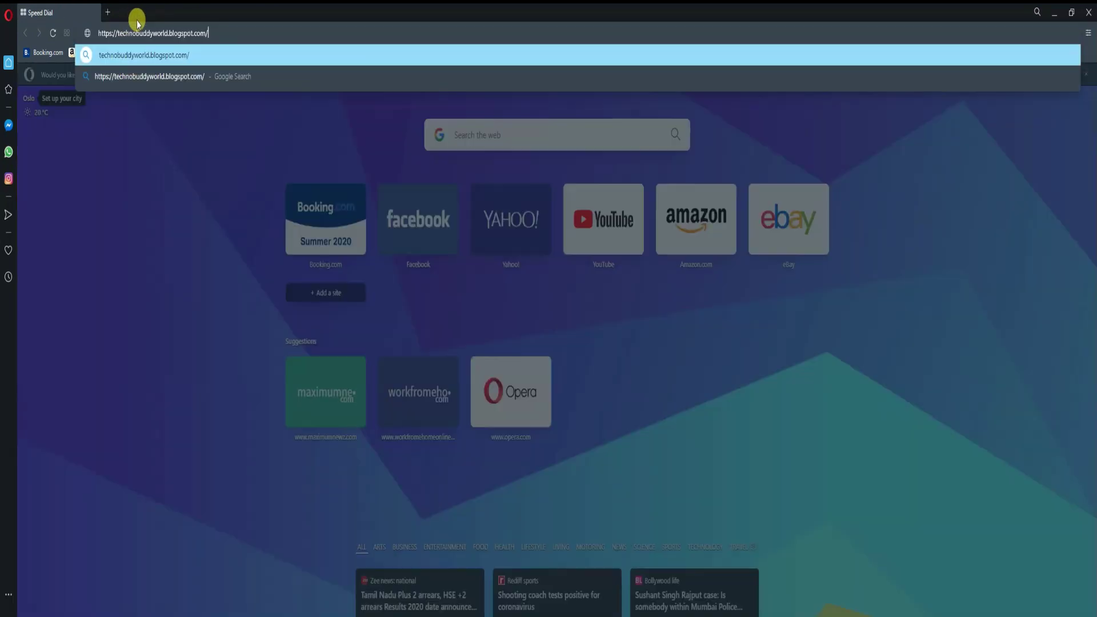
key(Return)
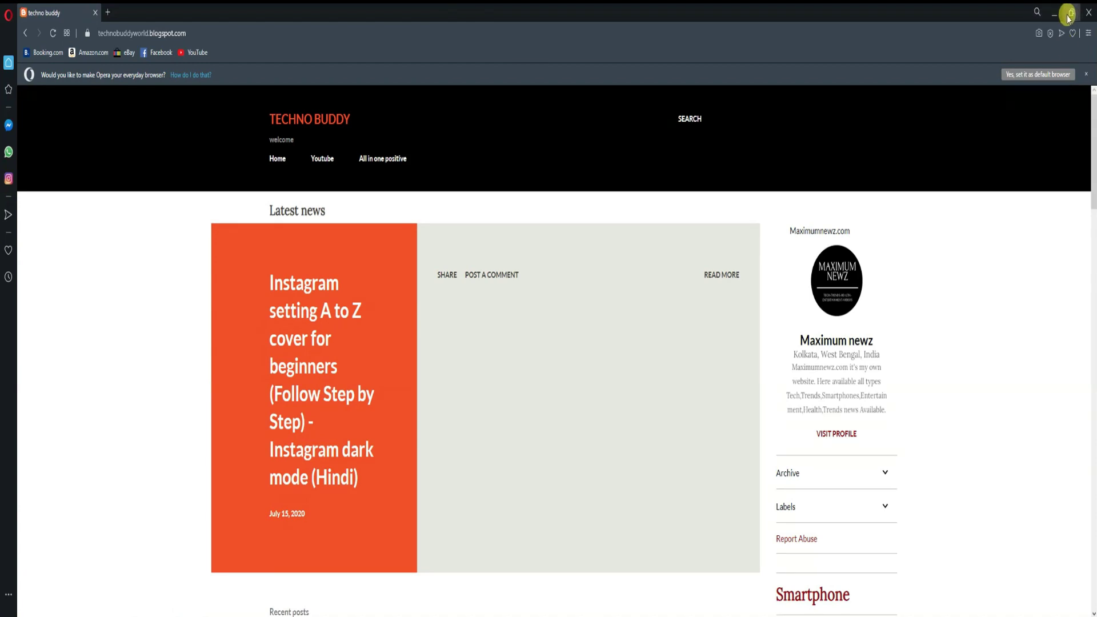
Restore the Opera window to a smaller size and arrange it side by side with the Google Analytics window.
click(1072, 12)
click(1067, 12)
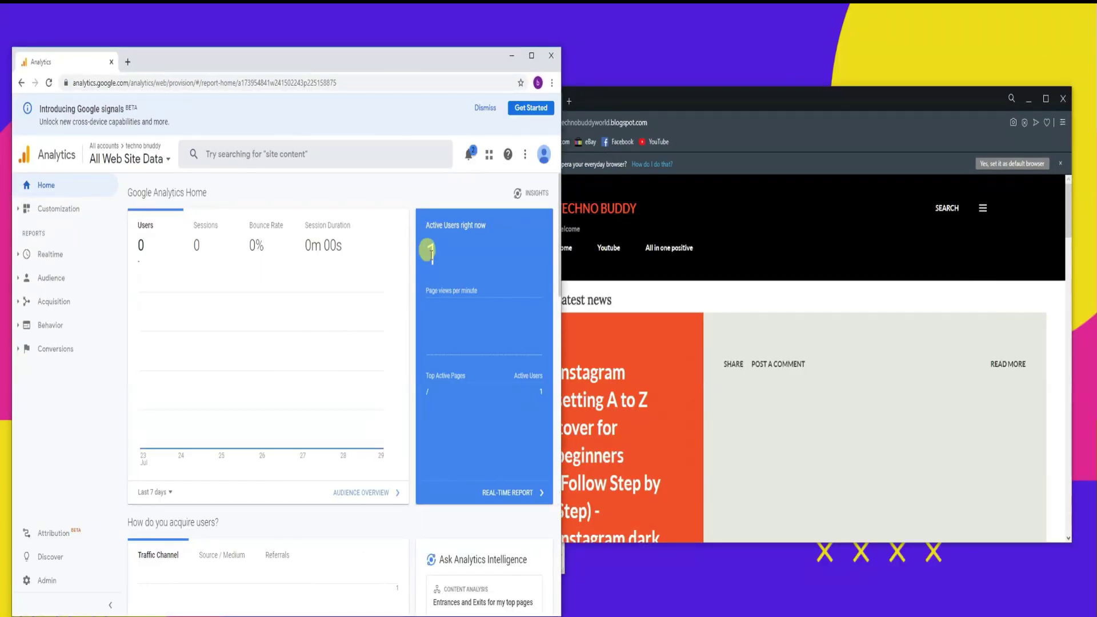
drag(801, 108, 897, 83)
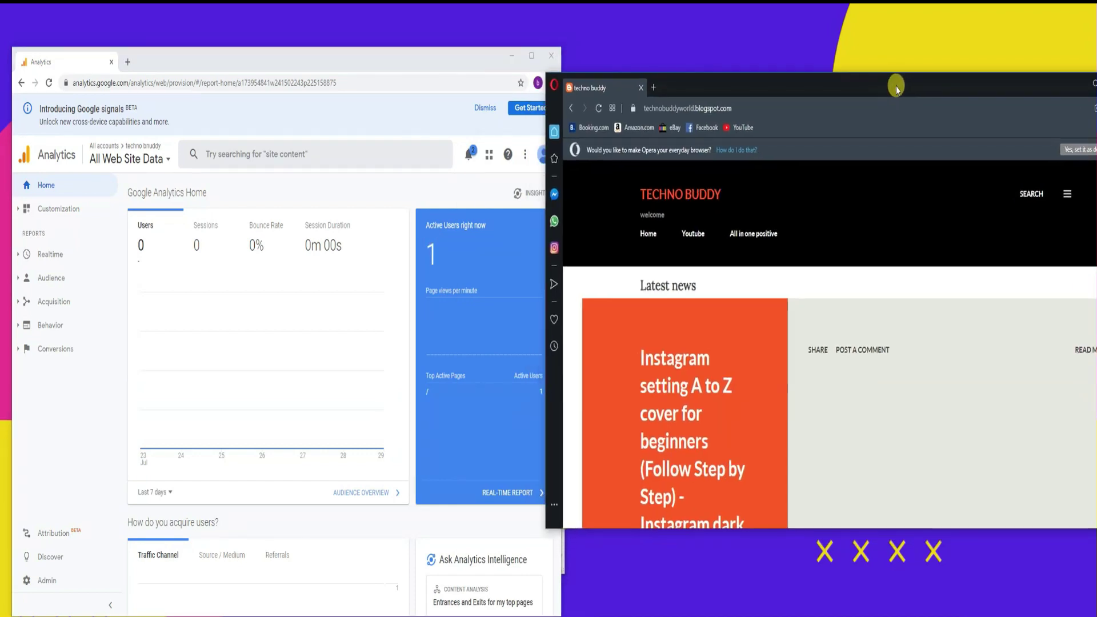
scroll(809, 411, down, 5)
scroll(810, 412, down, 5)
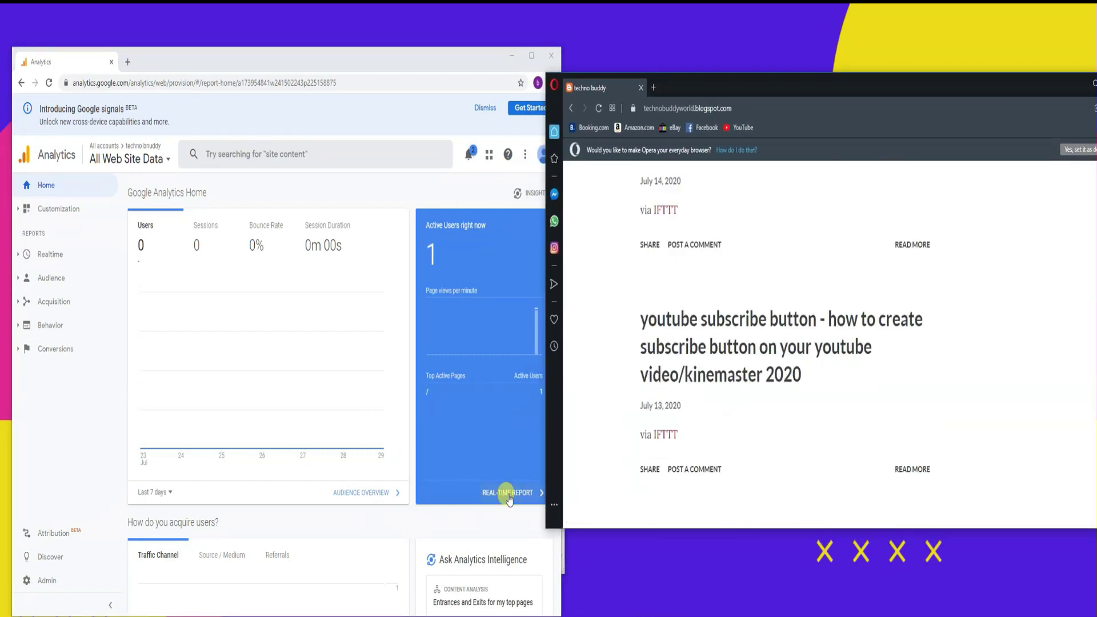
drag(441, 65, 431, 53)
drag(755, 97, 762, 81)
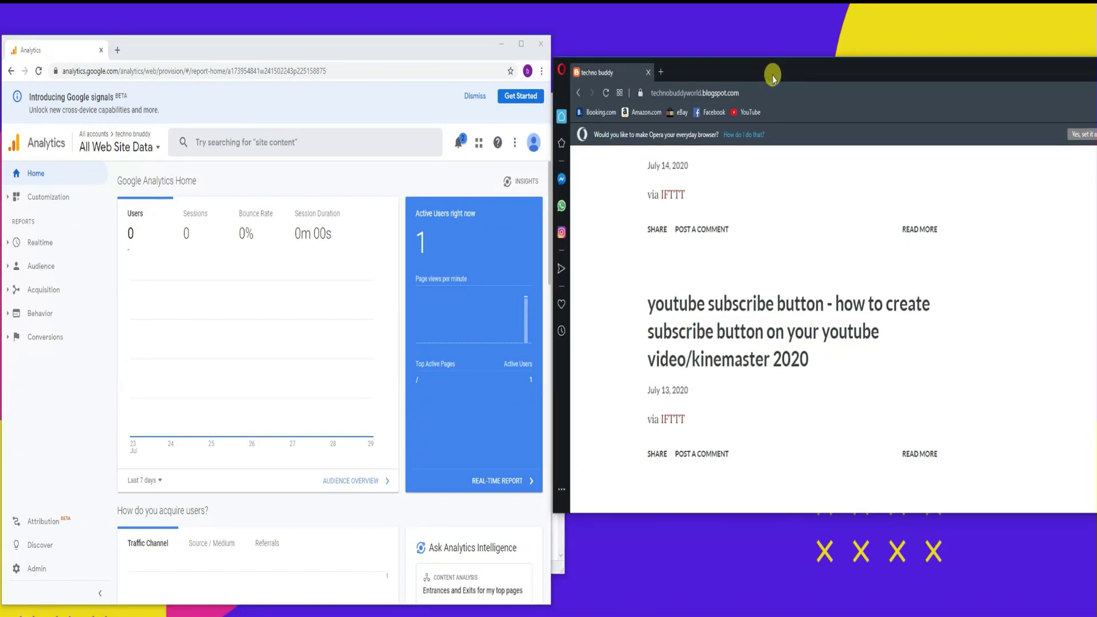
Open the Analytics real-time report at its active pages and visit the blog post about the TikTok-like Indian app in Opera.
click(487, 486)
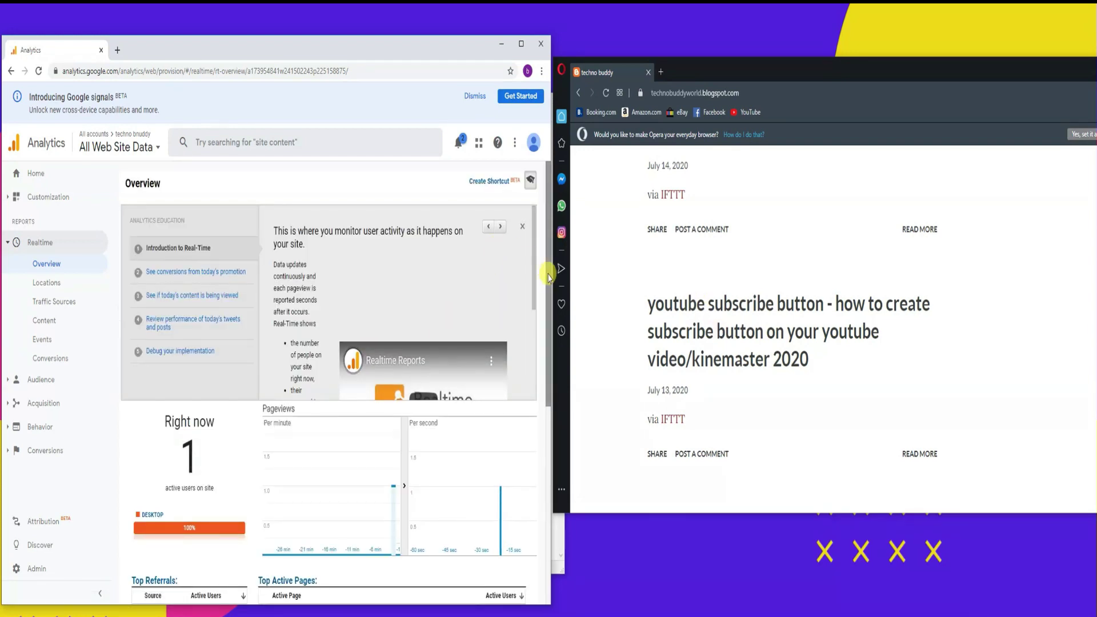
scroll(549, 278, down, 2)
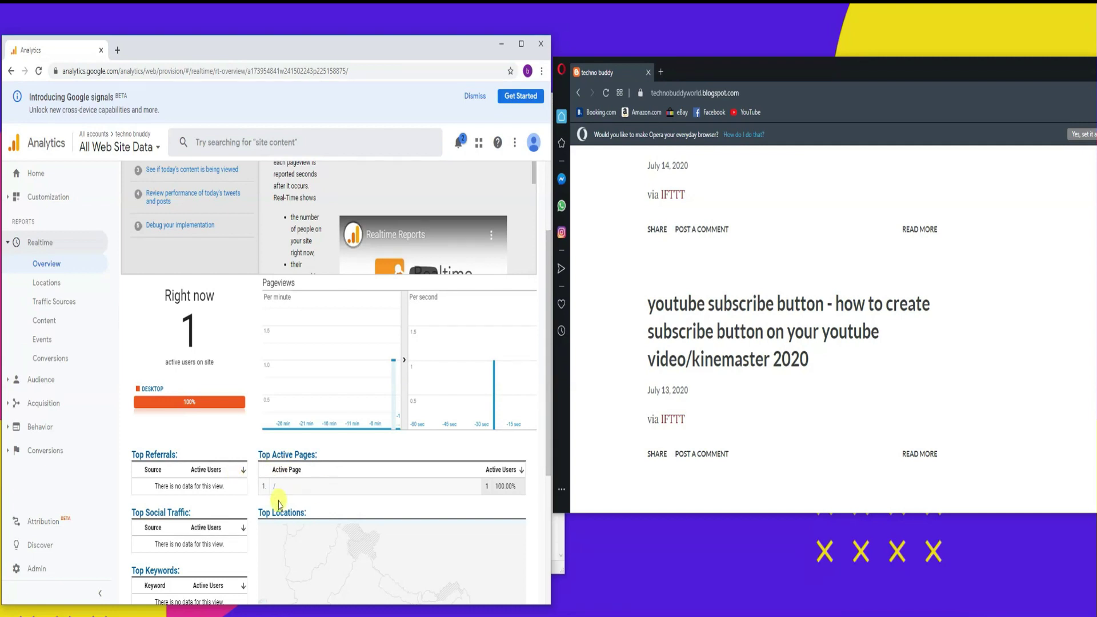
scroll(698, 326, down, 4)
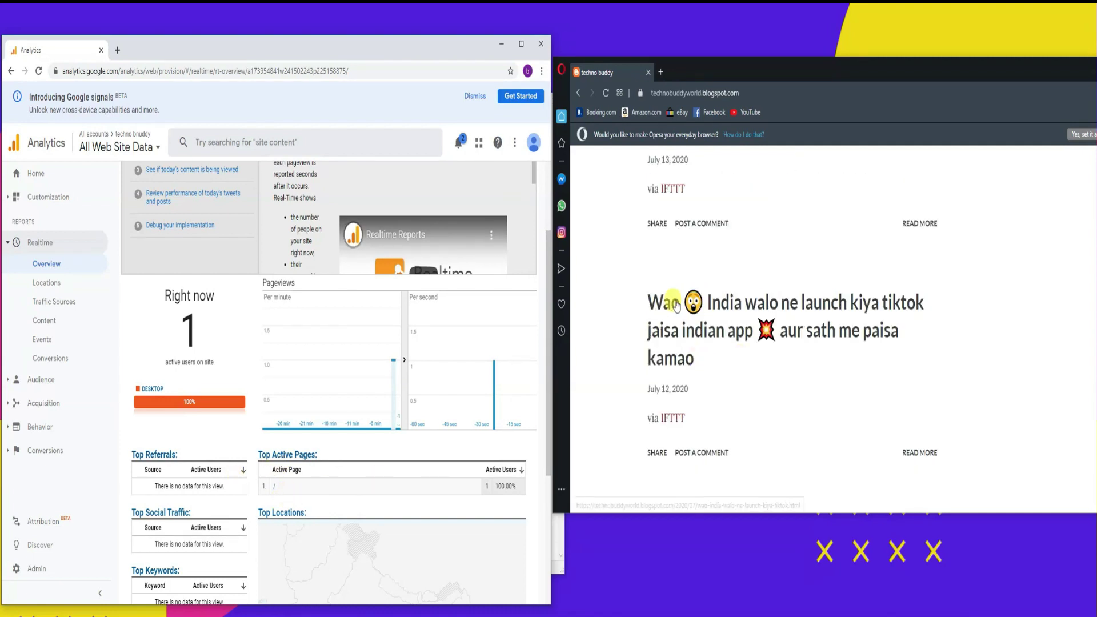
click(731, 322)
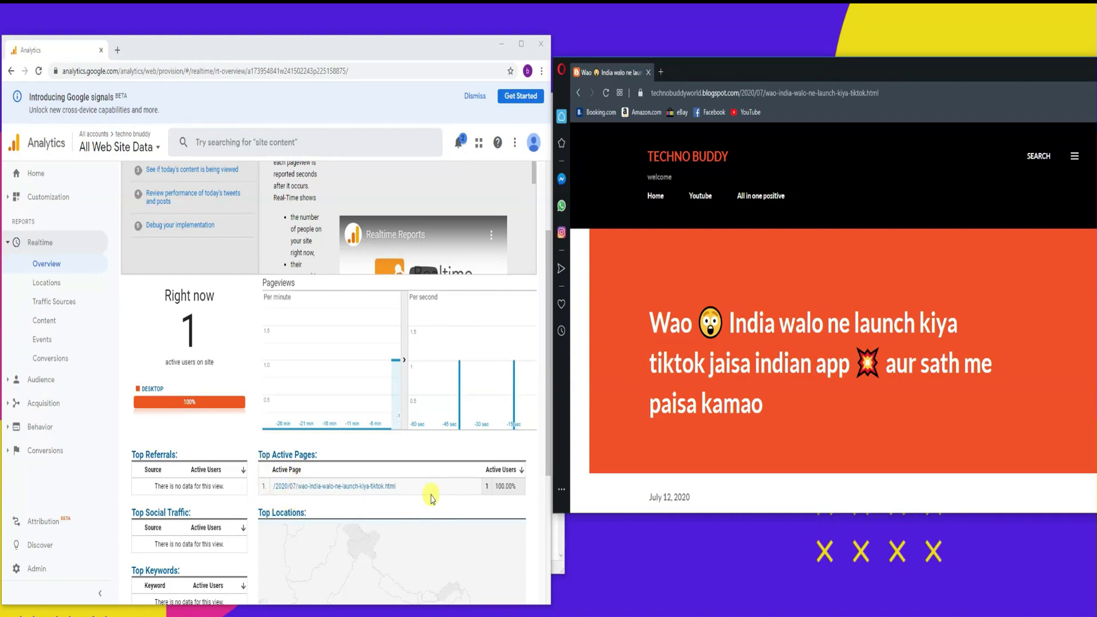
Visit the blog post "50000 Free audio books and ebooks online" in Opera and view its video section.
scroll(772, 348, down, 10)
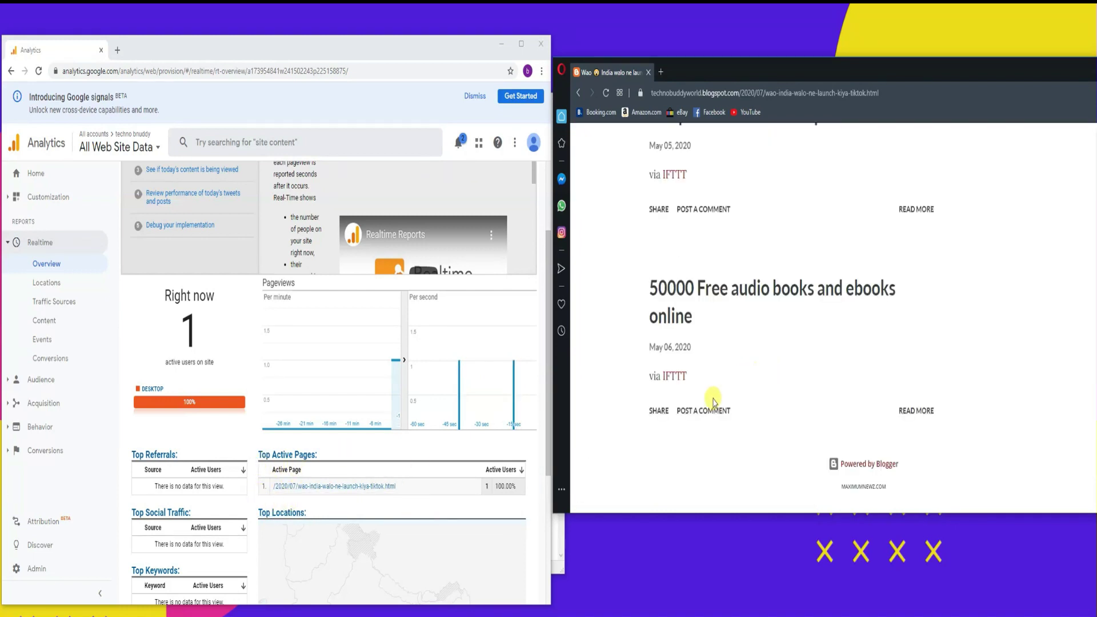
click(817, 298)
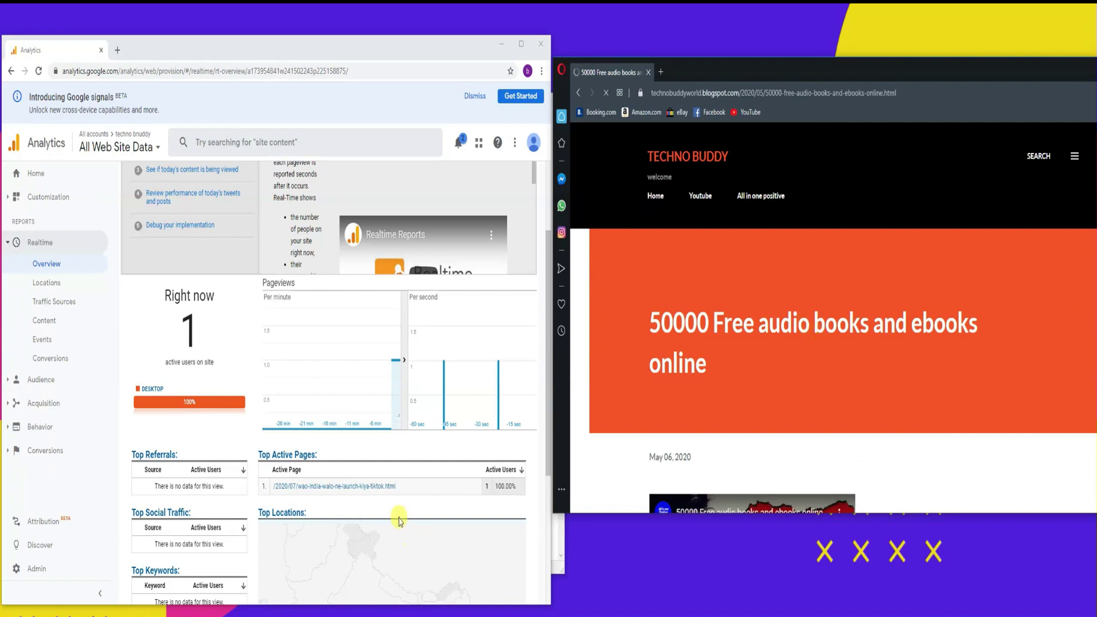
scroll(725, 403, down, 5)
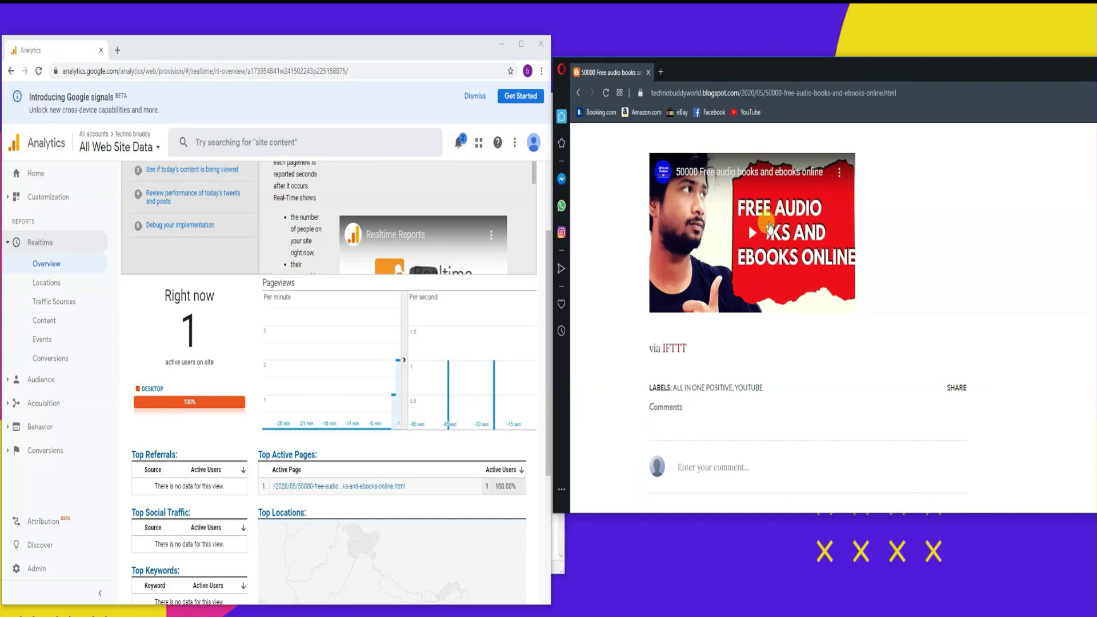
Open the blog's copied address in a new Chrome tab and return to the Analytics real-time overview.
click(117, 50)
right_click(130, 70)
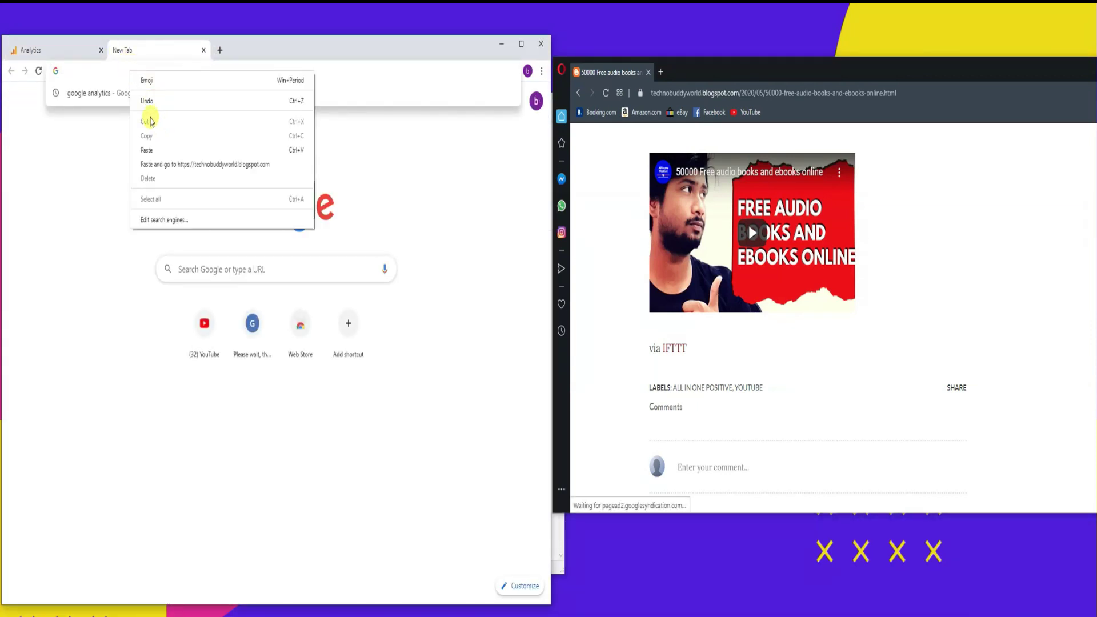
click(147, 150)
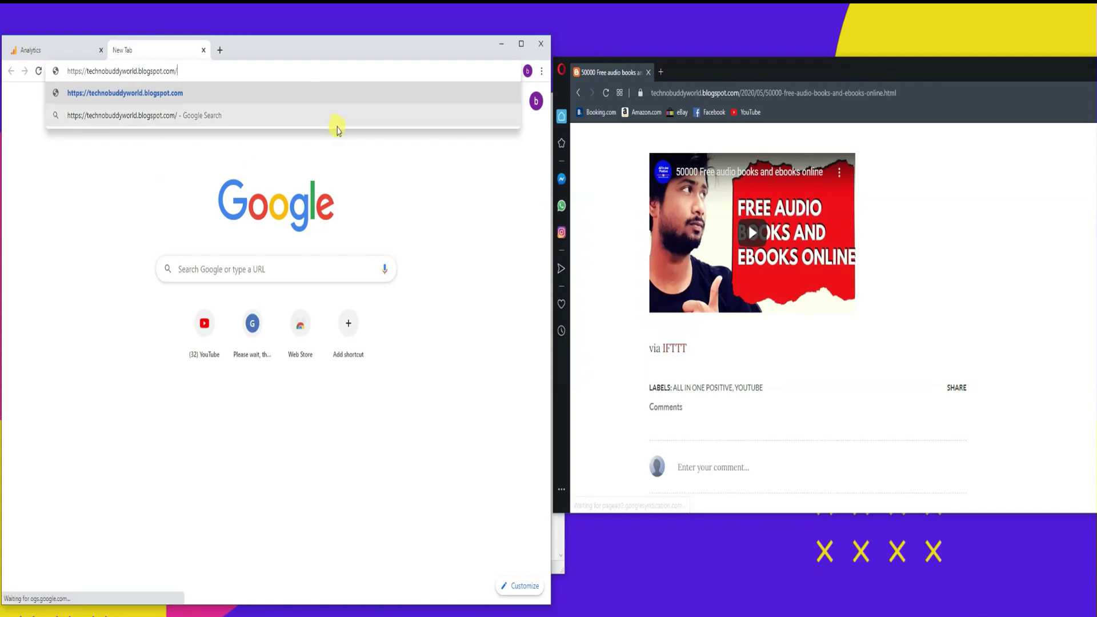
key(Return)
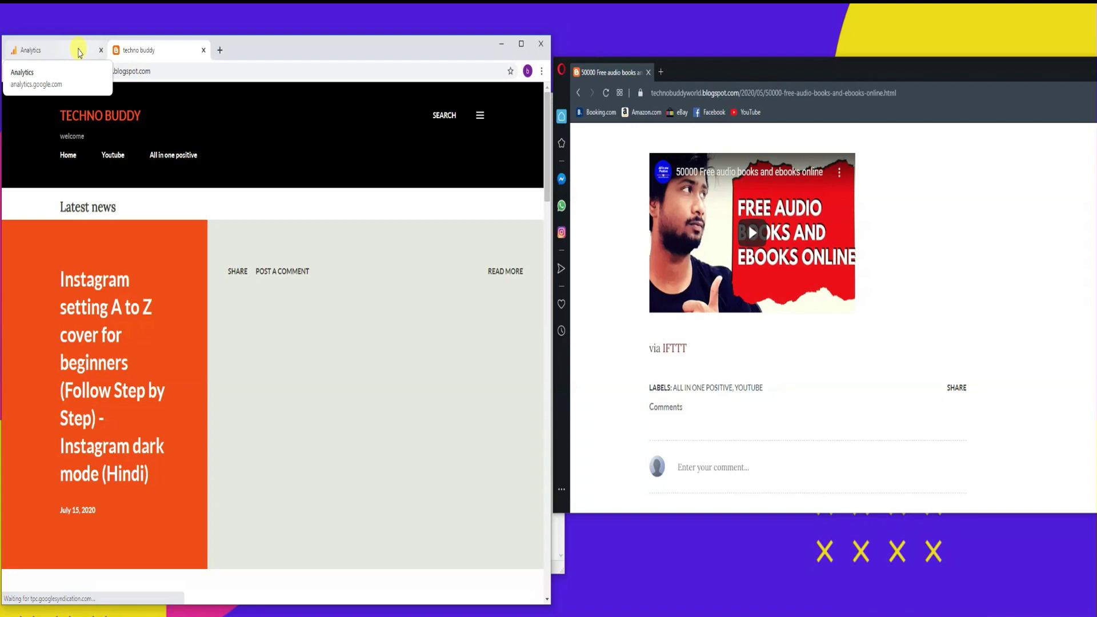
click(79, 53)
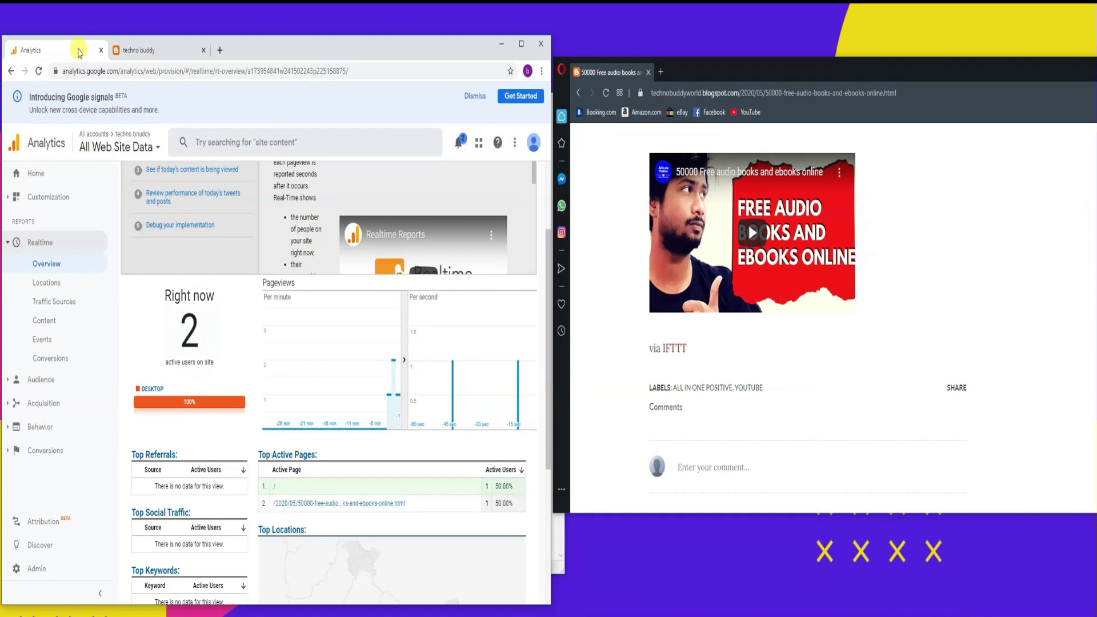
Open the "Pubg mobile Crash Fix video Solution" post in Chrome and check the active pages in the Analytics real-time overview.
click(137, 56)
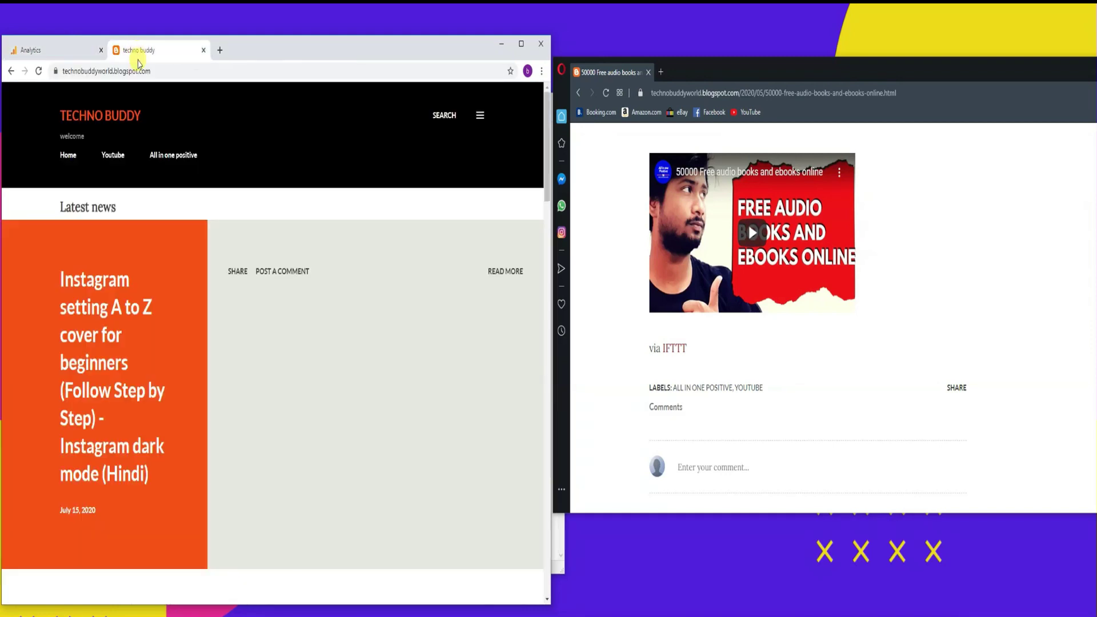
scroll(123, 363, down, 10)
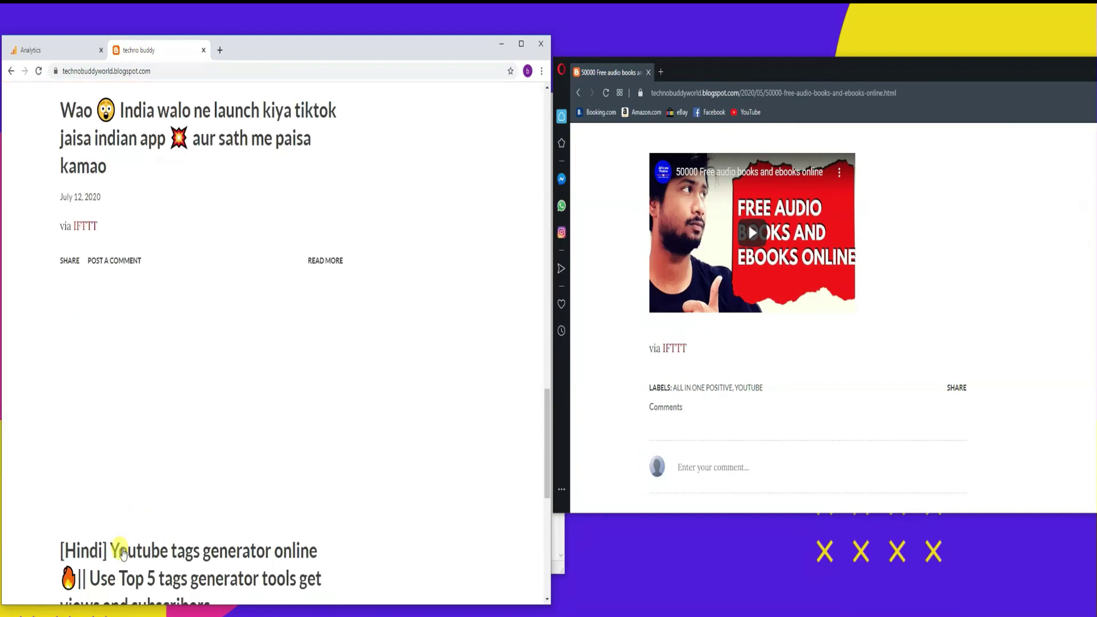
scroll(123, 553, down, 8)
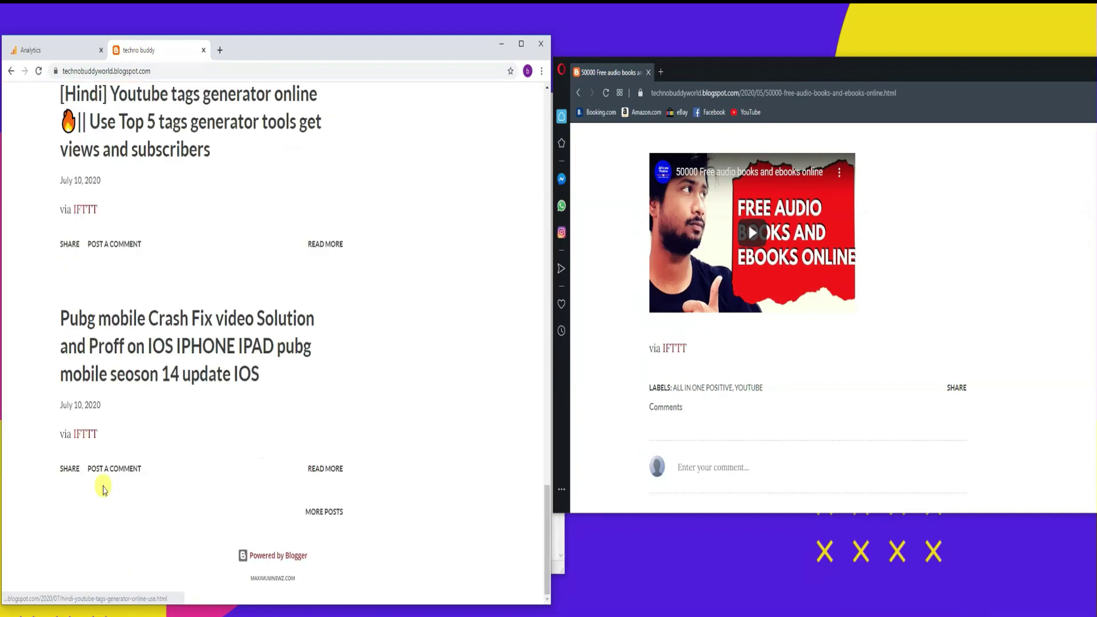
click(139, 348)
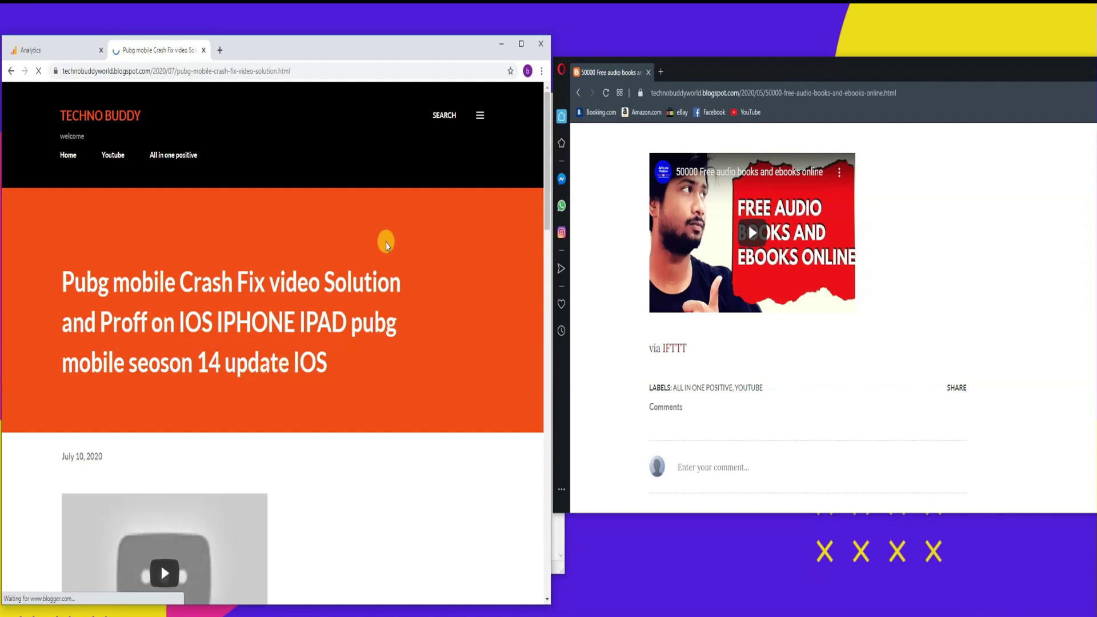
click(57, 49)
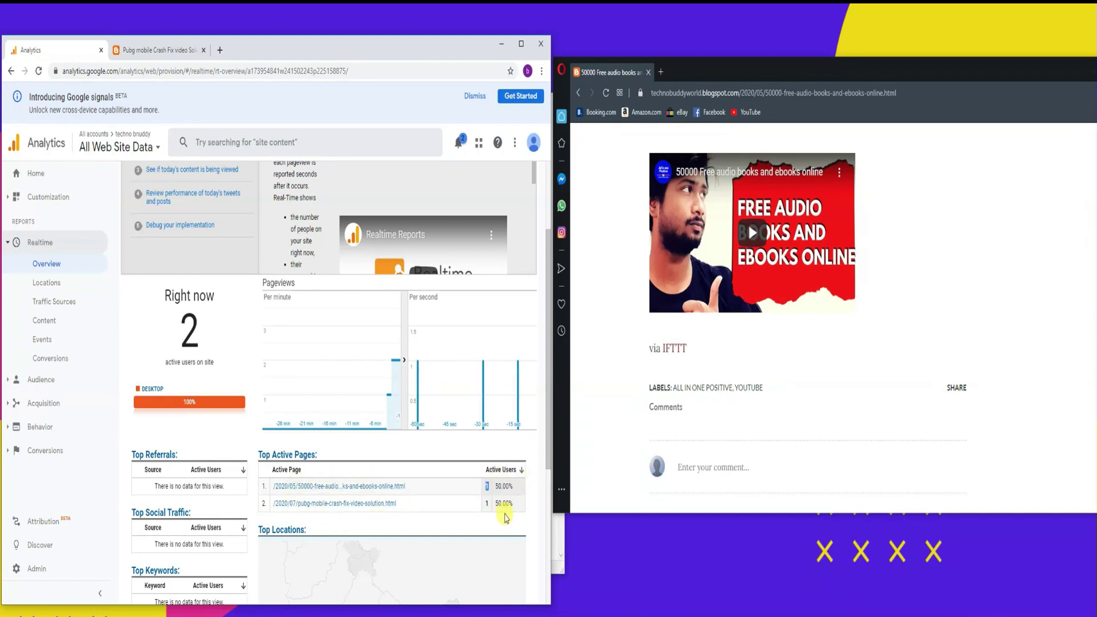
drag(498, 503, 535, 507)
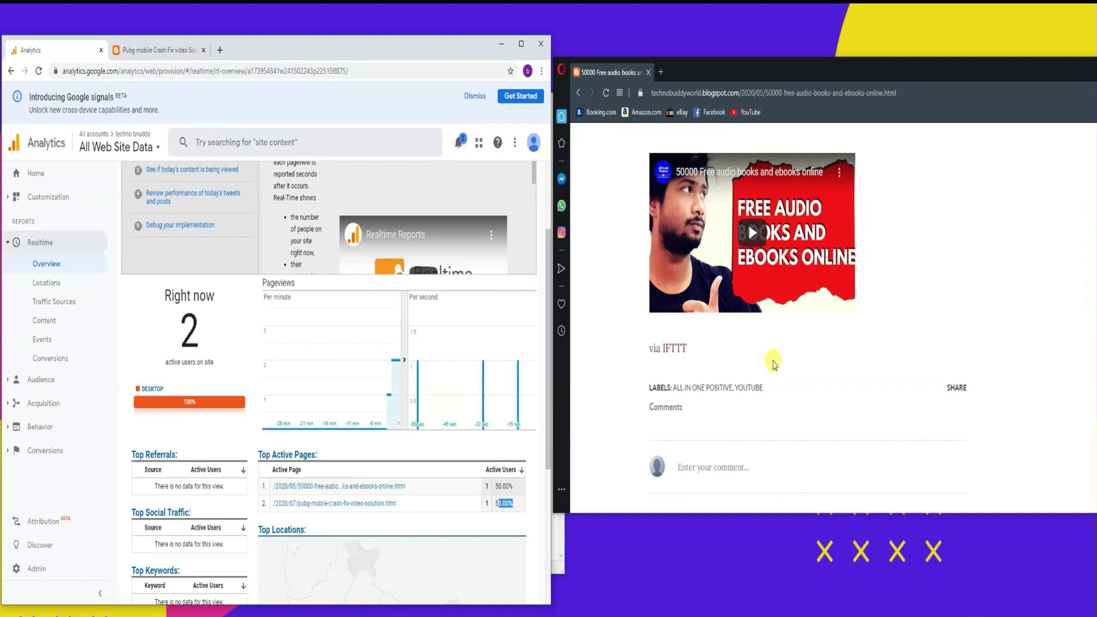